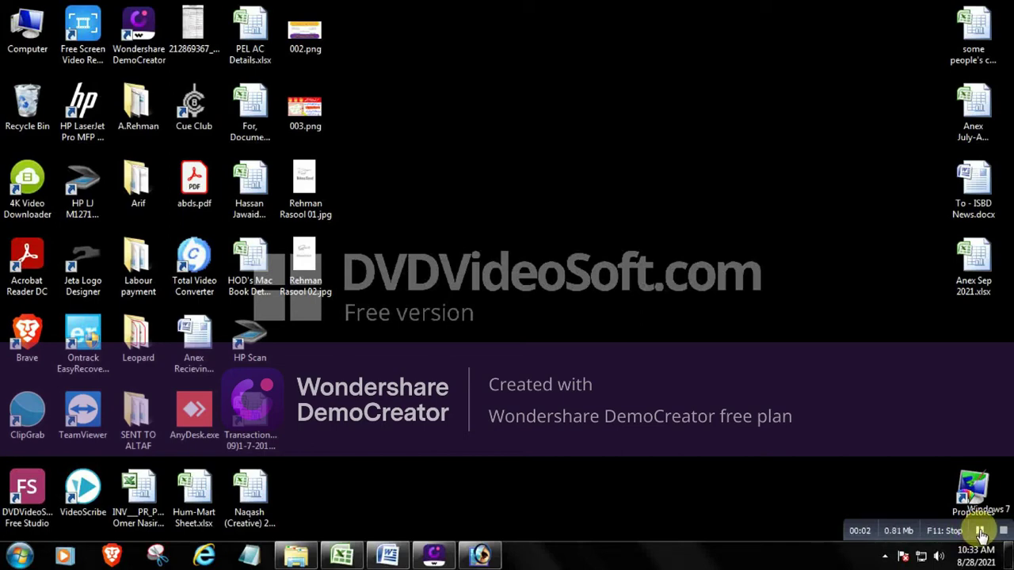
Launch Adobe Photoshop 7.0 from the Windows 7 Start menu
click(14, 561)
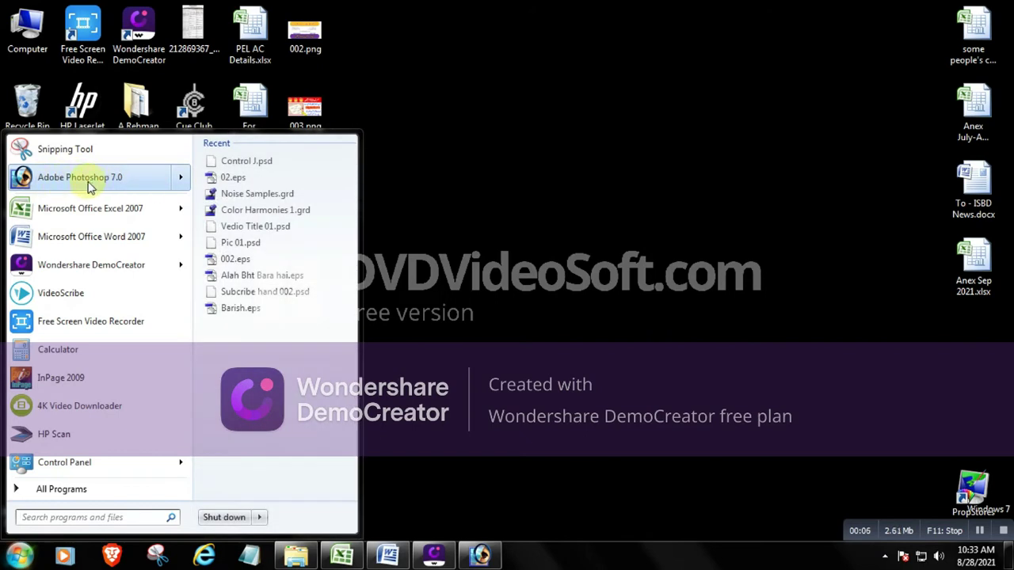
click(483, 558)
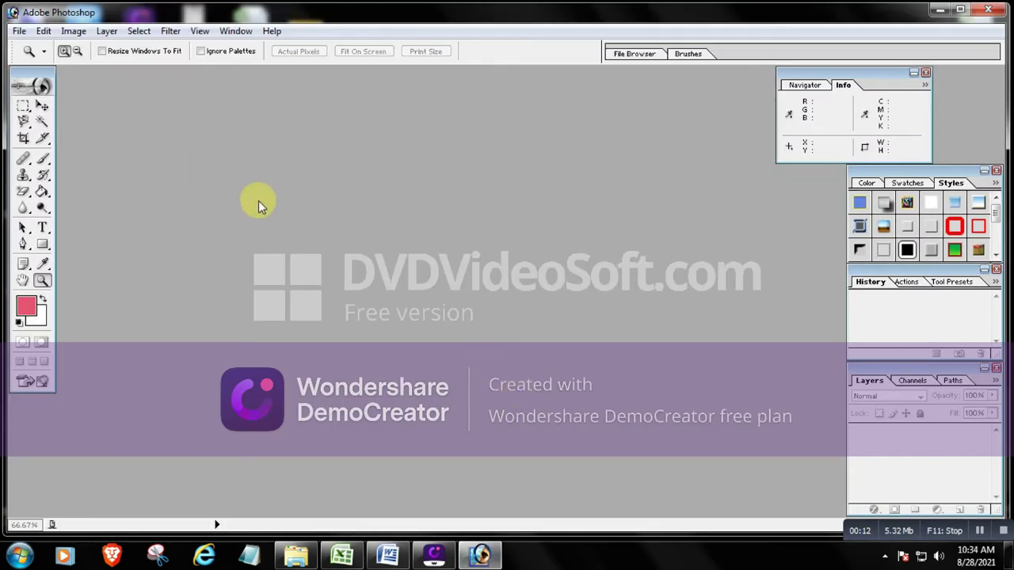
double_click(258, 201)
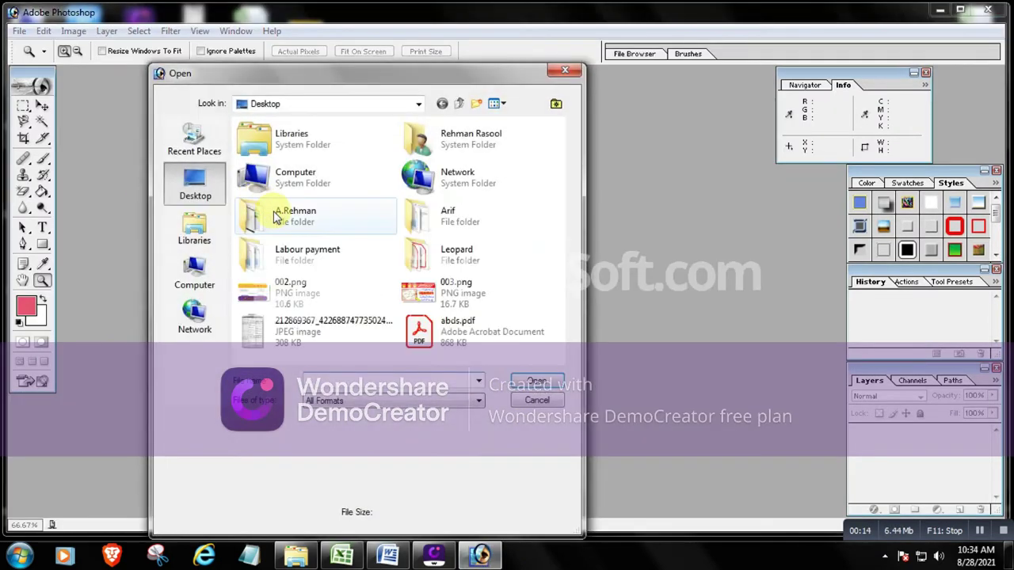
click(212, 188)
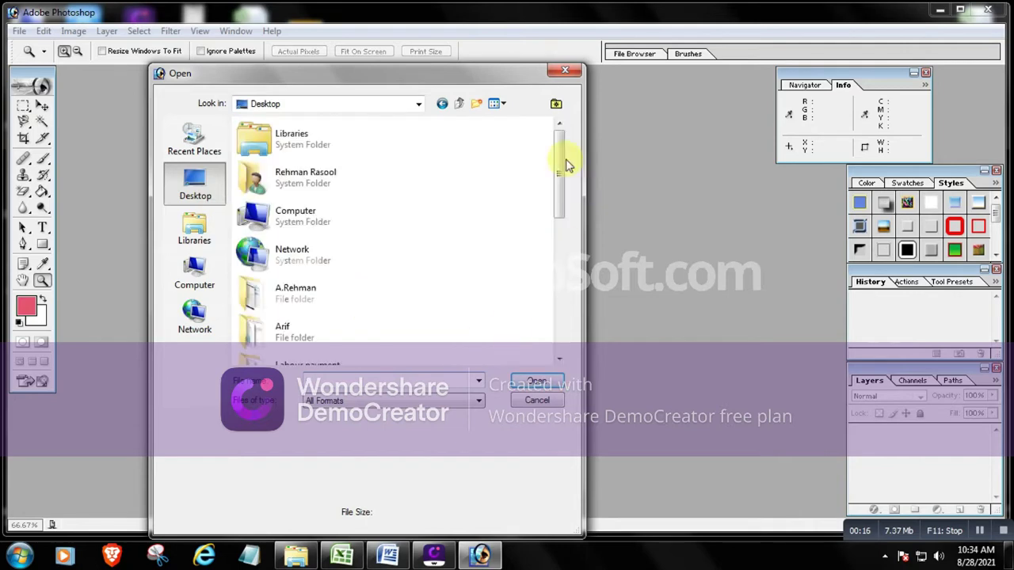
mouse_move(565, 152)
mouse_down()
mouse_move(561, 193)
mouse_move(582, 306)
mouse_up()
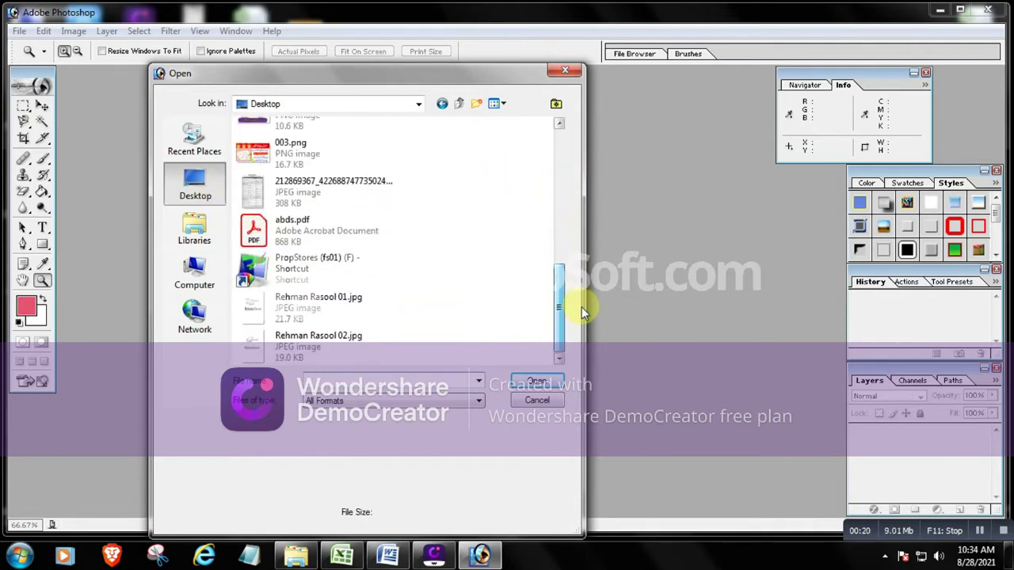
drag(408, 301, 309, 360)
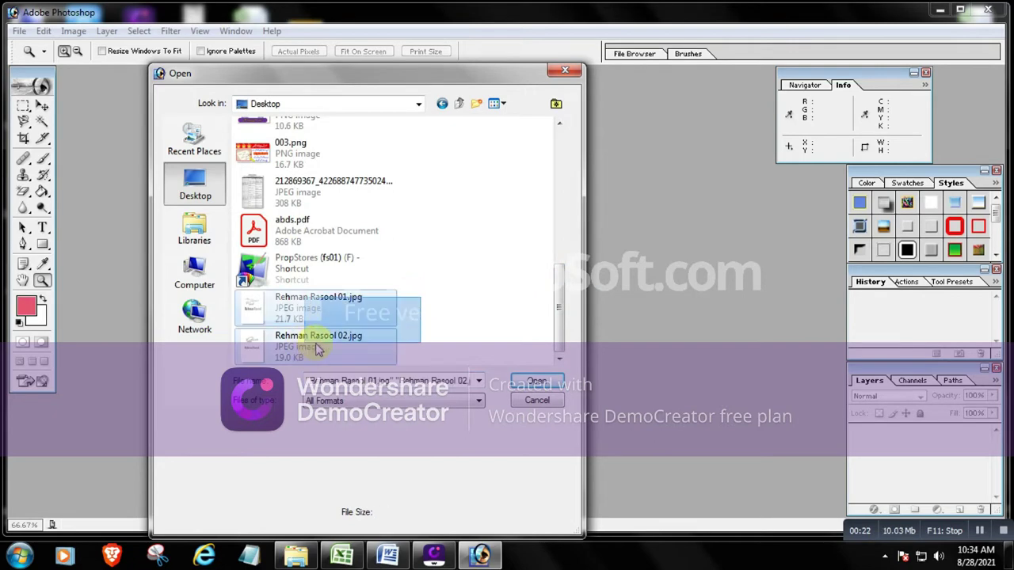
click(538, 383)
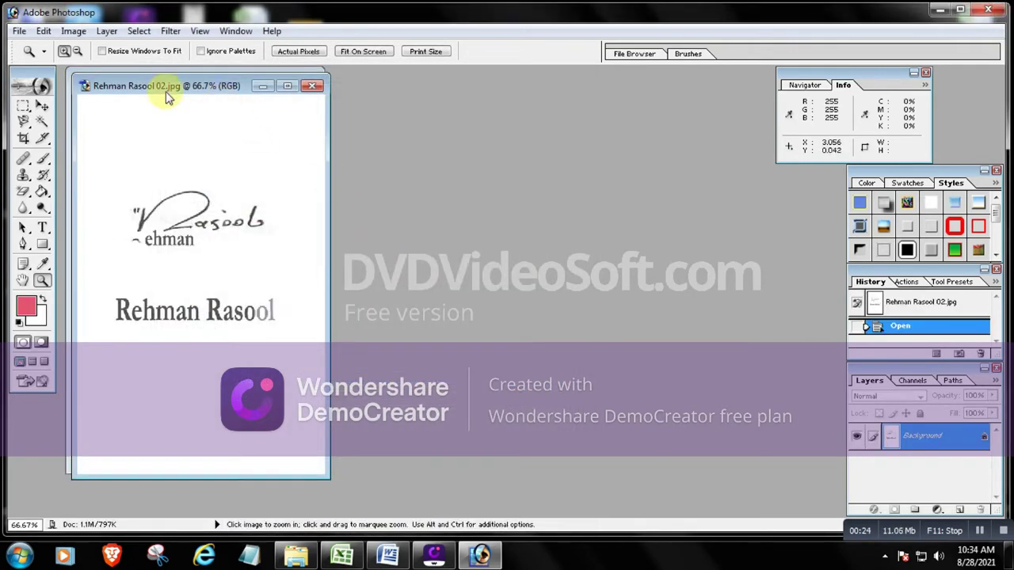
Minimize the 02.jpg window and move the 01.jpg window to the centre
drag(162, 87, 457, 93)
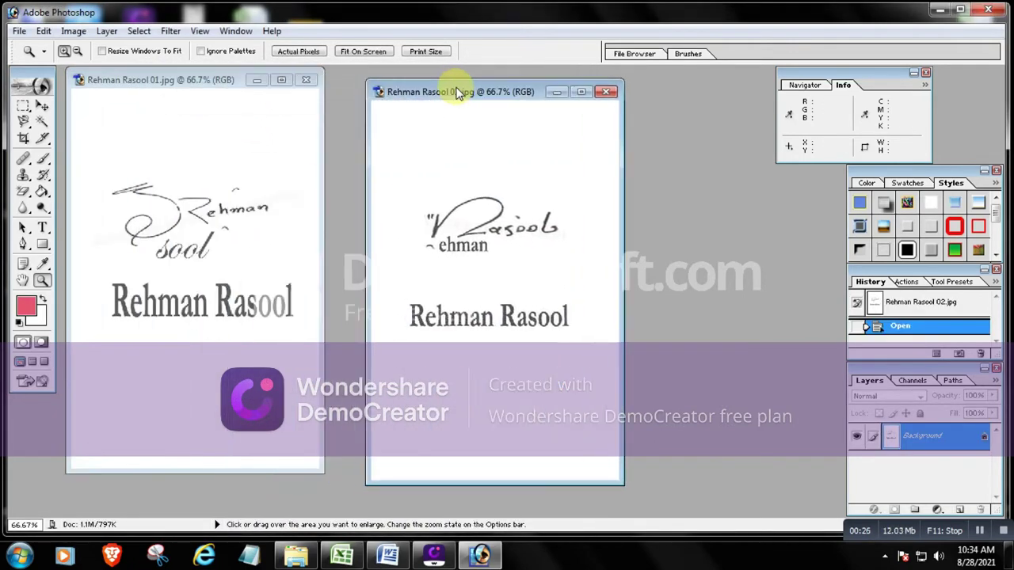
click(558, 95)
drag(166, 87, 525, 95)
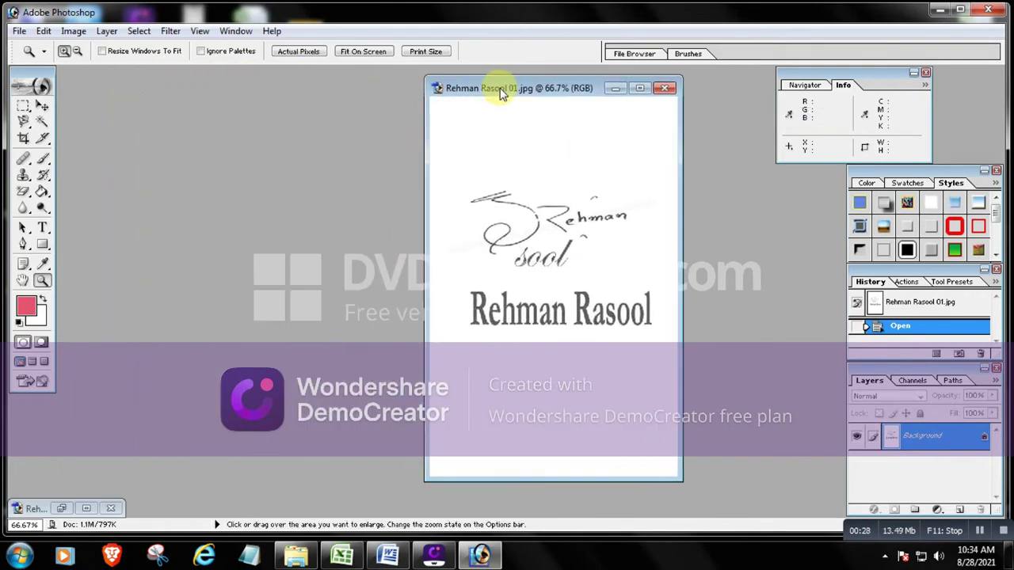
click(19, 32)
Create a 500 × 768 px document and fill it with pink using the Paint Bucket
click(36, 50)
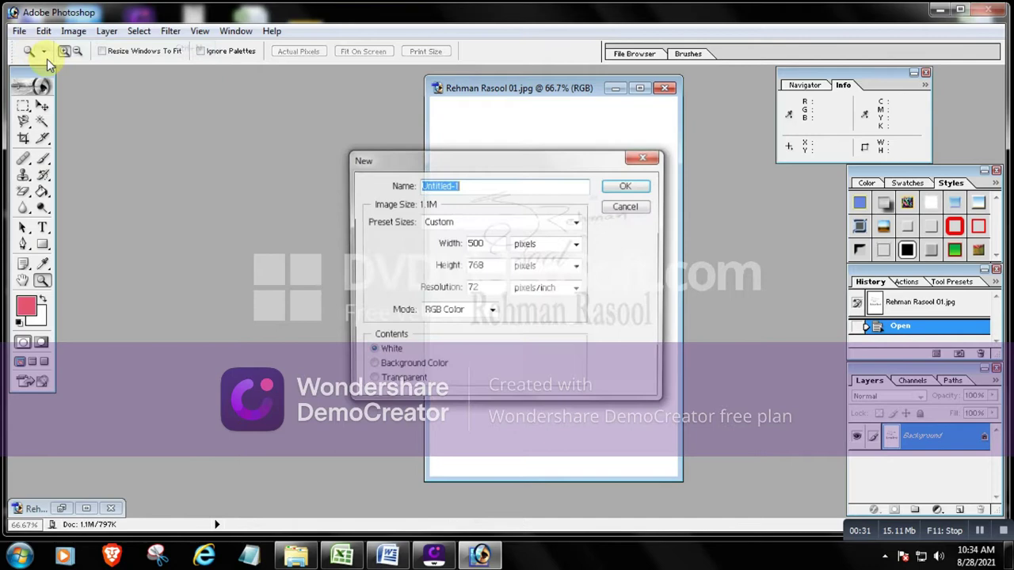
click(641, 185)
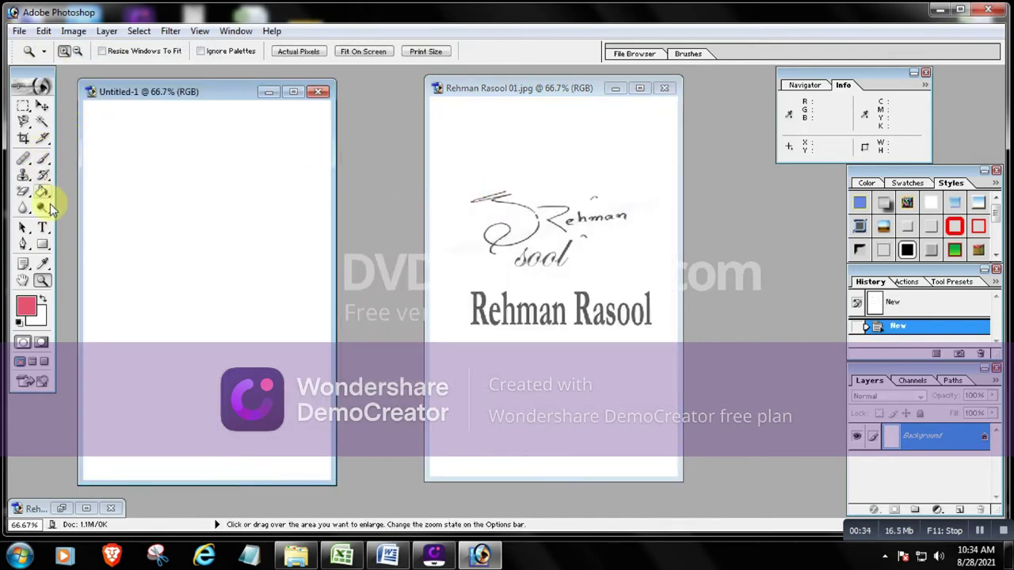
click(42, 193)
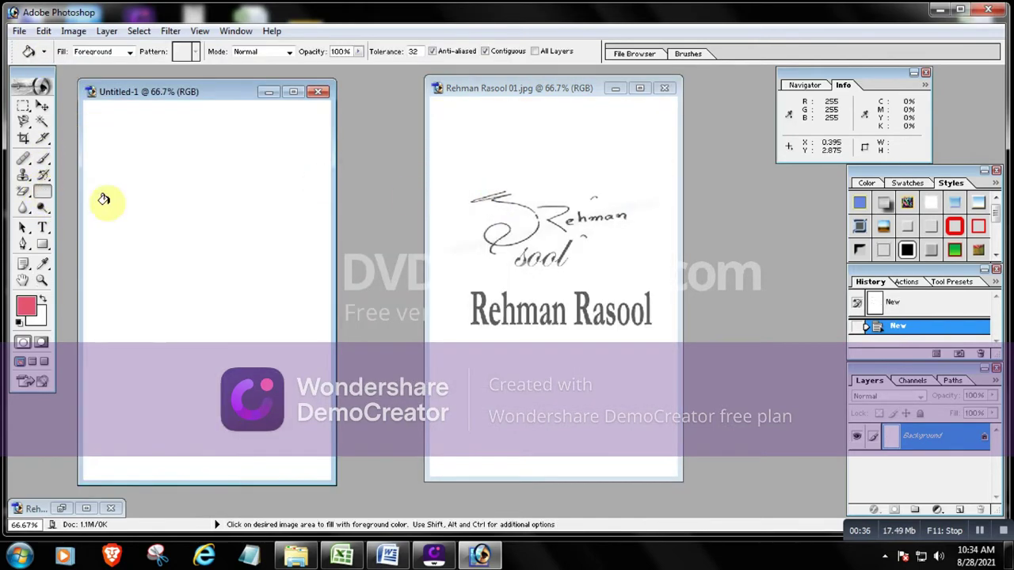
click(166, 213)
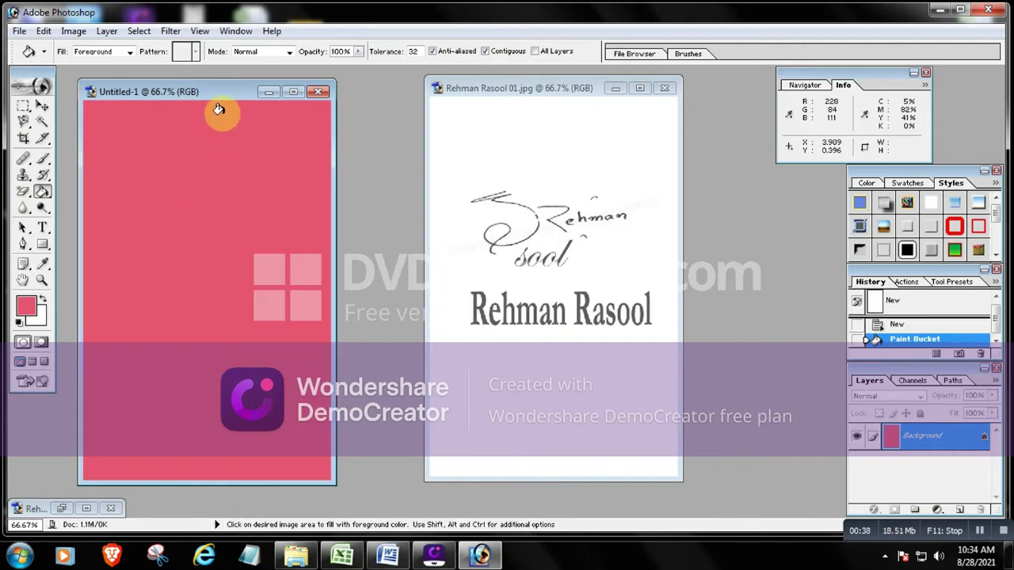
drag(223, 95, 215, 88)
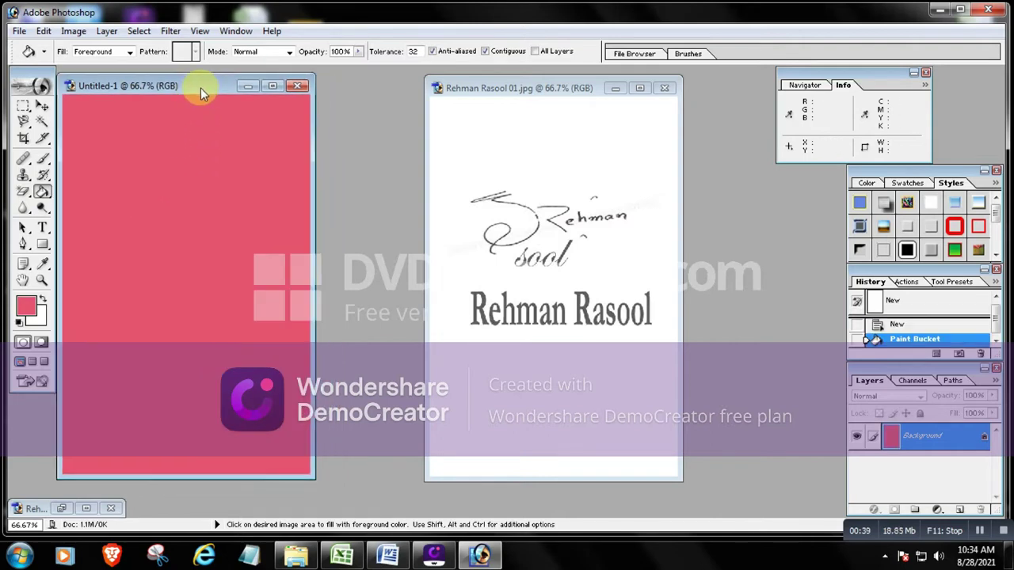
click(23, 106)
Marquee-select the handwritten signature in 01.jpg and drag it into Untitled-1 as Layer 1
click(457, 165)
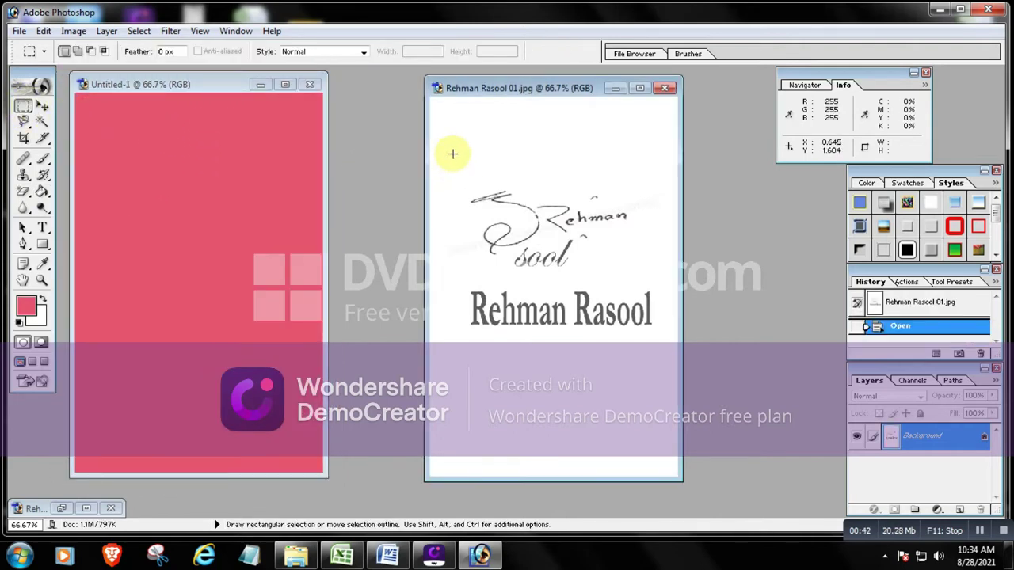
drag(453, 153, 650, 274)
click(42, 106)
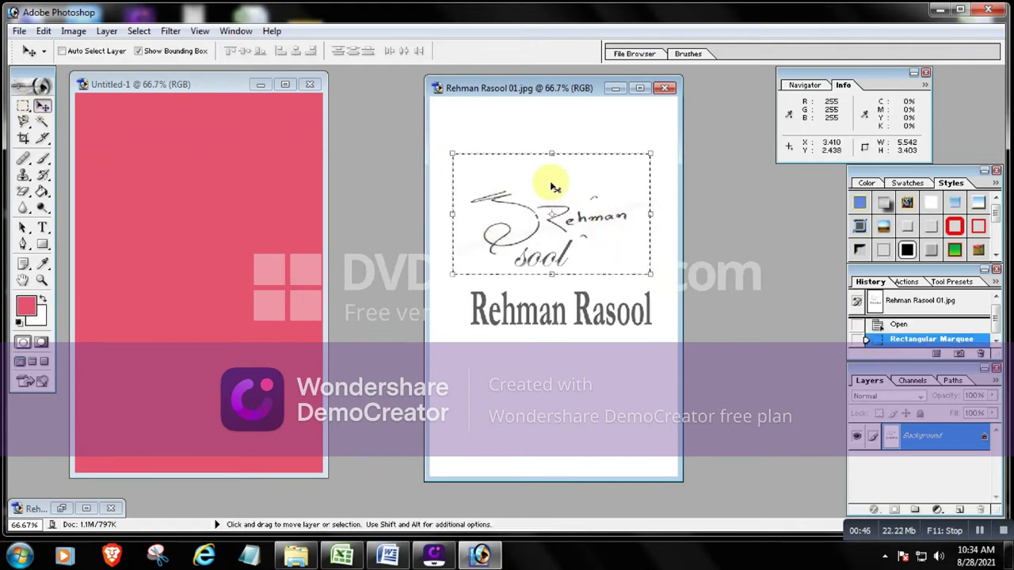
drag(555, 187, 215, 191)
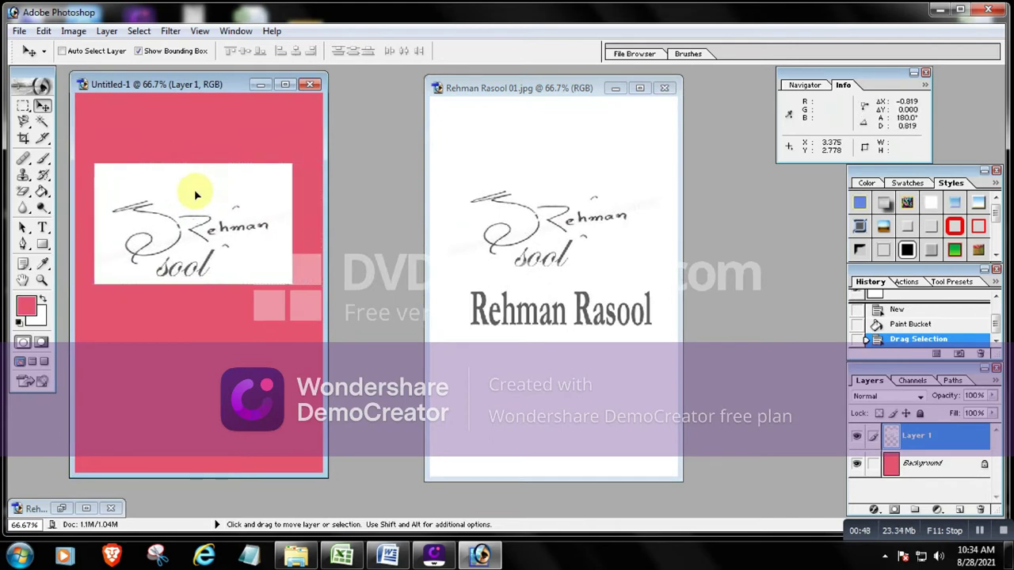
click(197, 195)
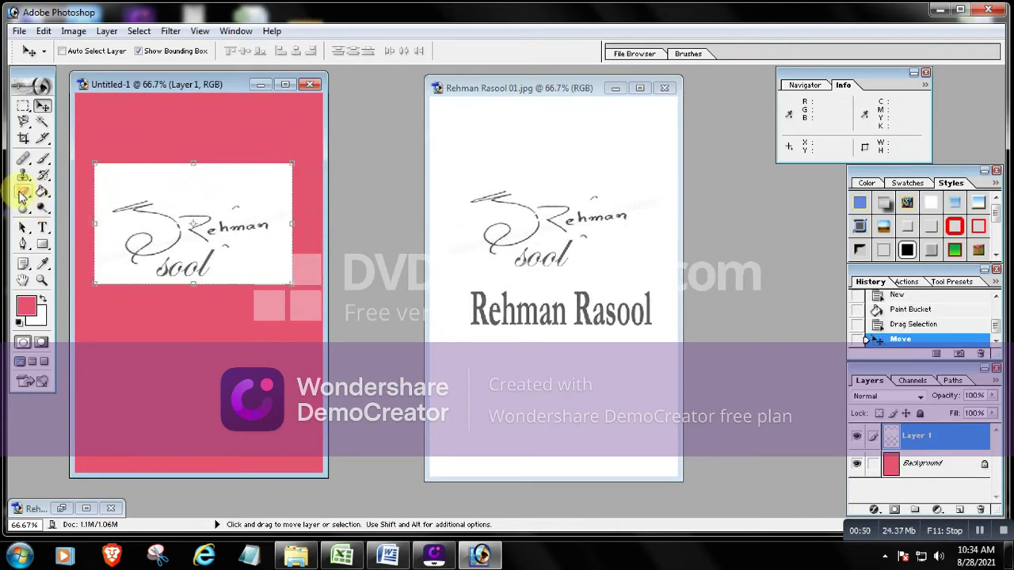
click(22, 197)
Erase the white background around the signature with the Magic Eraser
drag(22, 195, 39, 192)
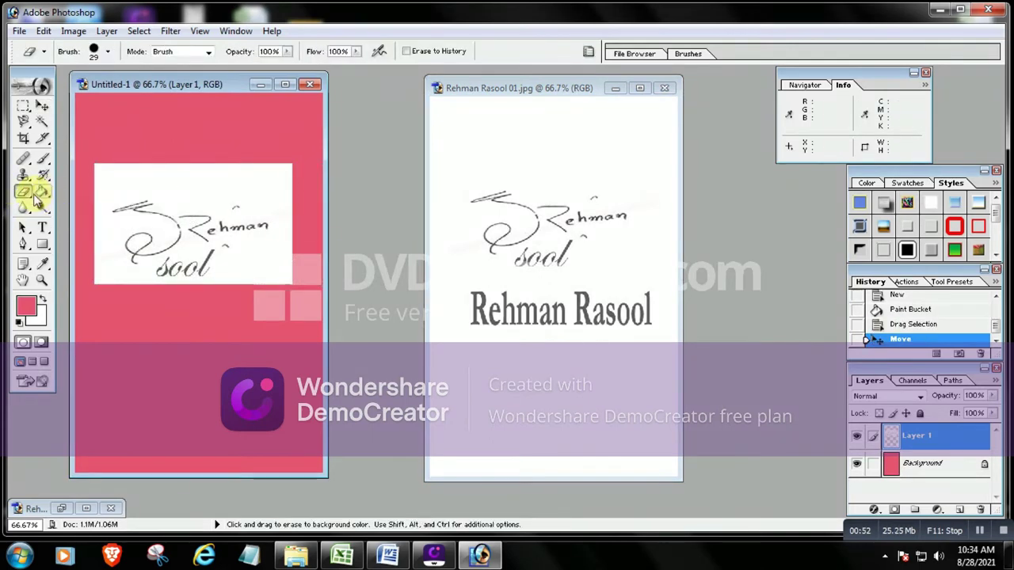
click(23, 196)
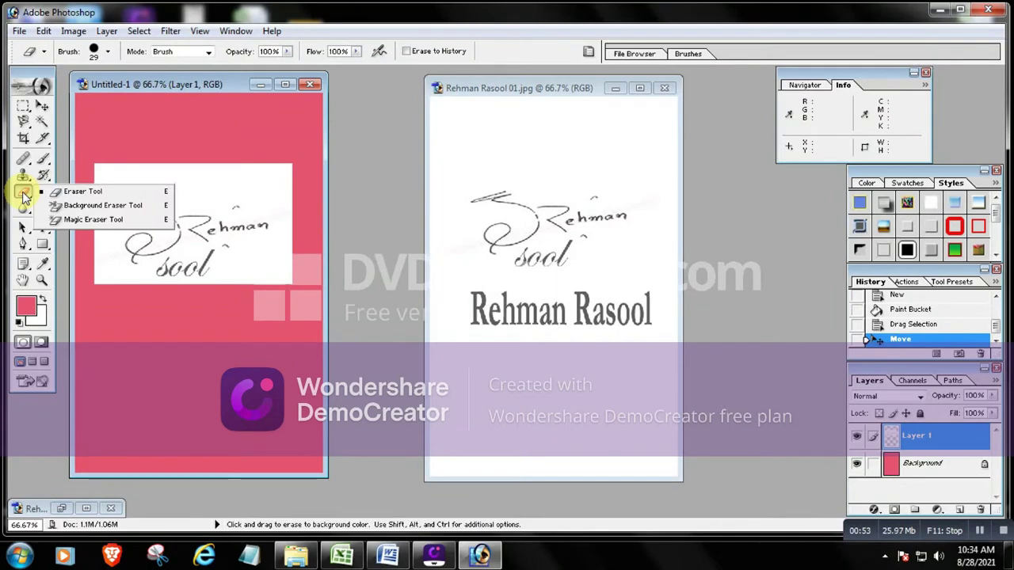
click(61, 220)
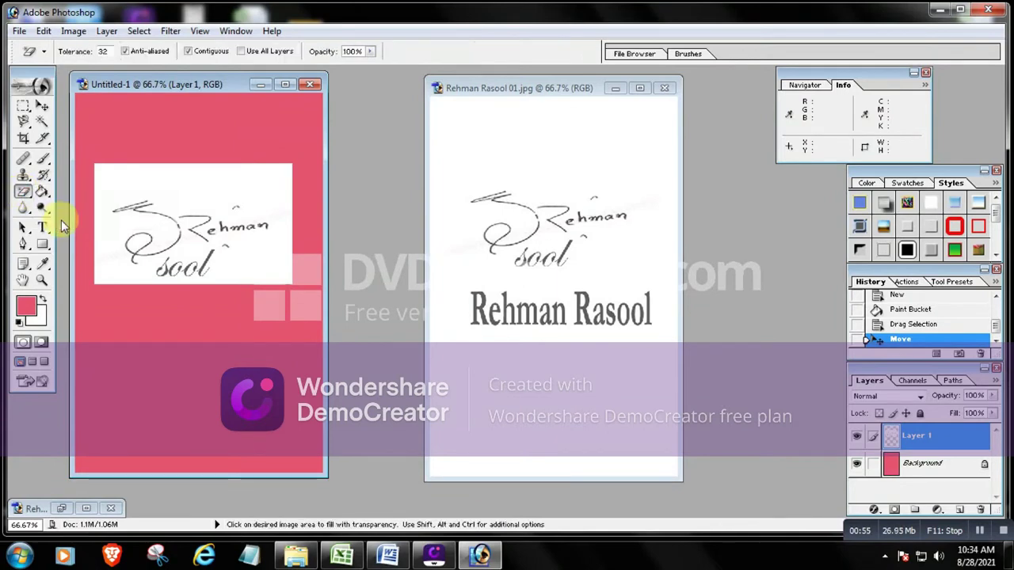
click(106, 182)
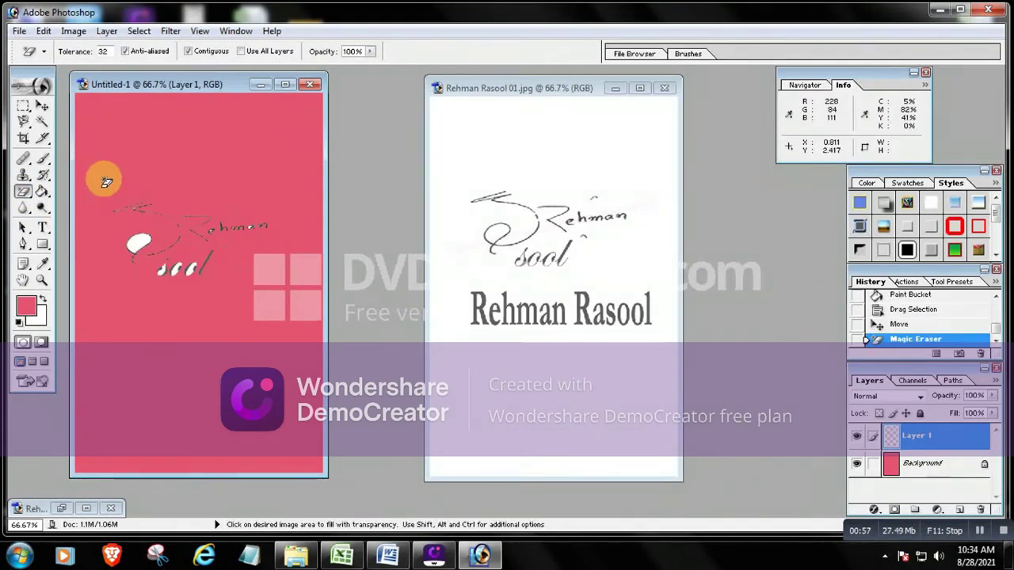
Enlarge the signature to about double width and taller, shifted up on the canvas
click(42, 109)
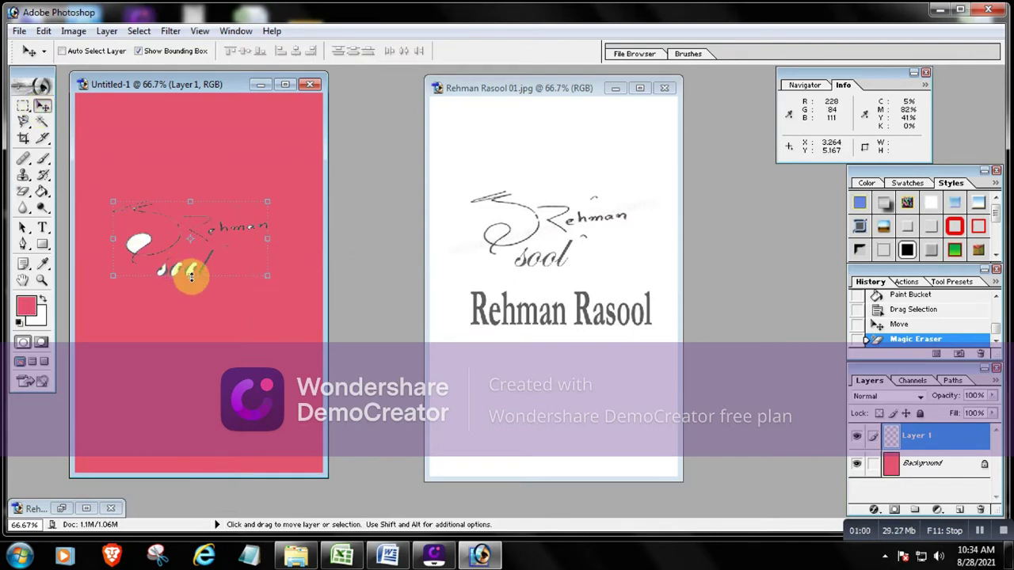
drag(190, 275, 190, 445)
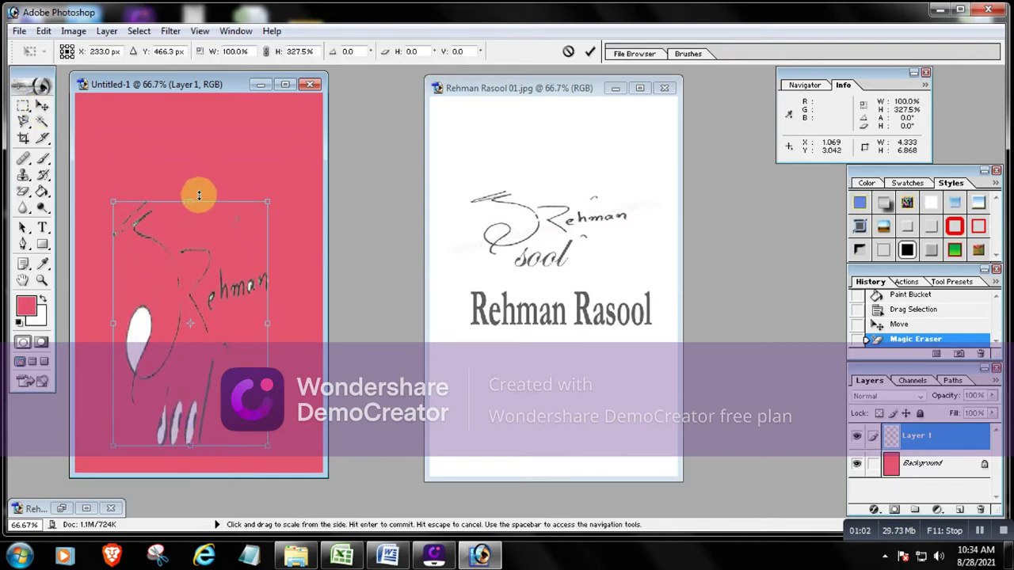
drag(190, 202, 190, 110)
drag(259, 285, 426, 291)
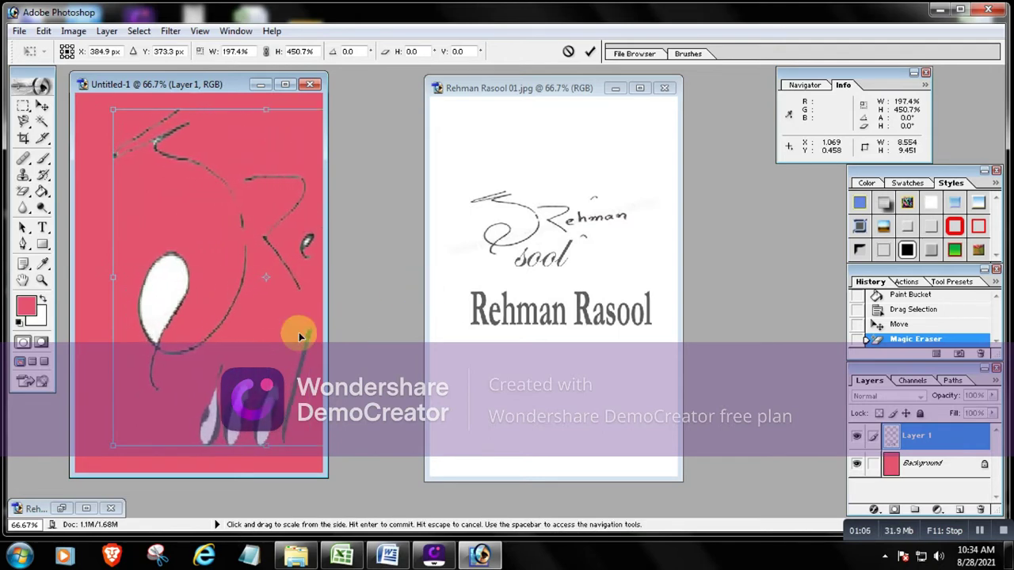
drag(294, 333, 162, 239)
key(Return)
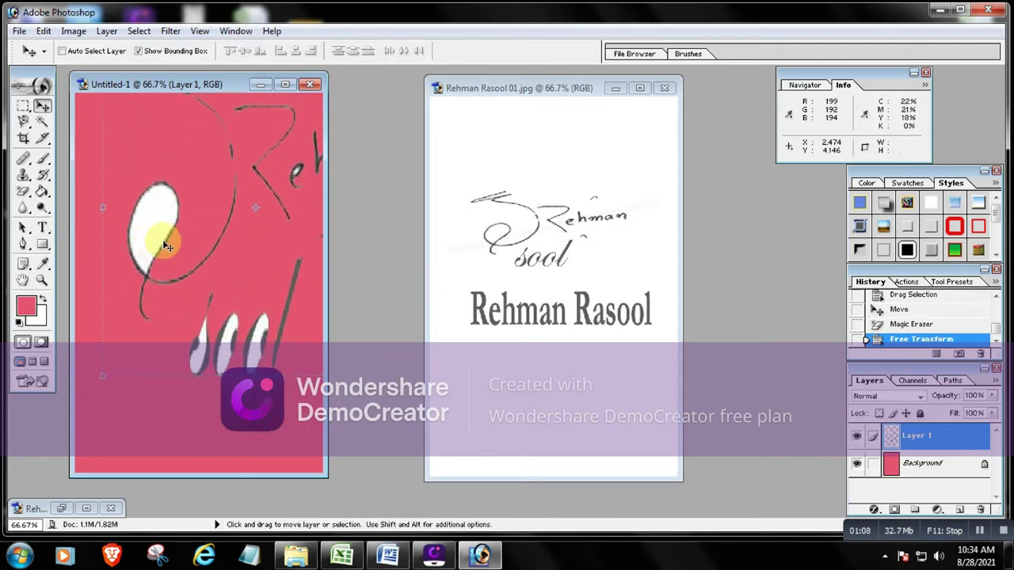
Clear the white inside the loop, s and l strokes, then move the signature down-left
click(24, 192)
click(147, 211)
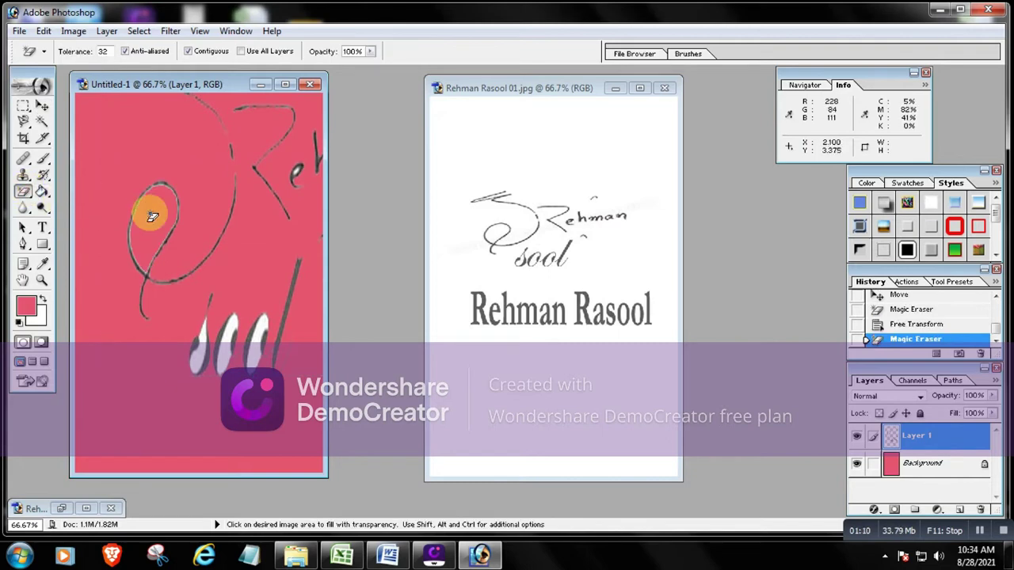
click(197, 357)
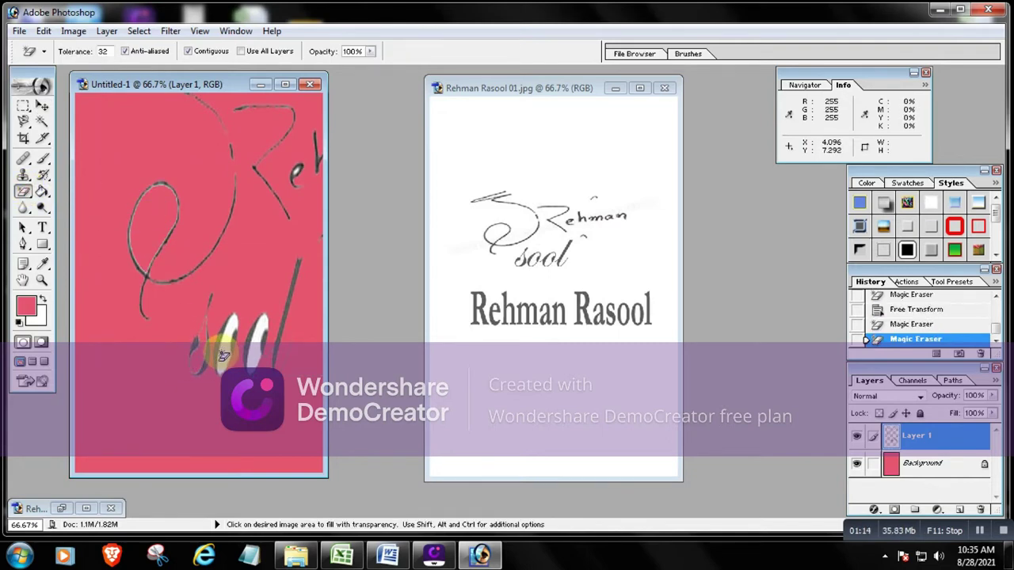
click(252, 351)
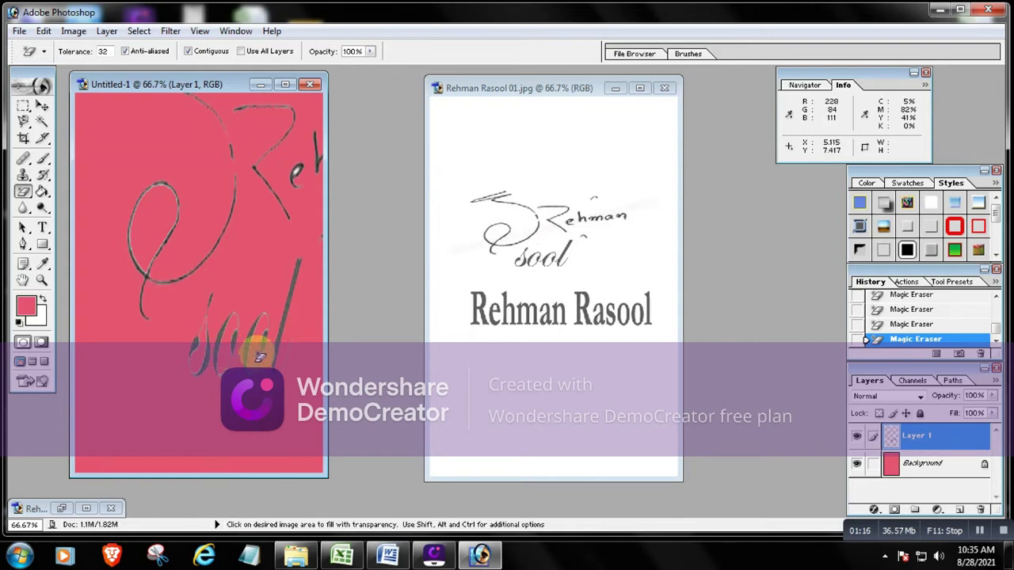
click(42, 105)
drag(240, 182, 113, 280)
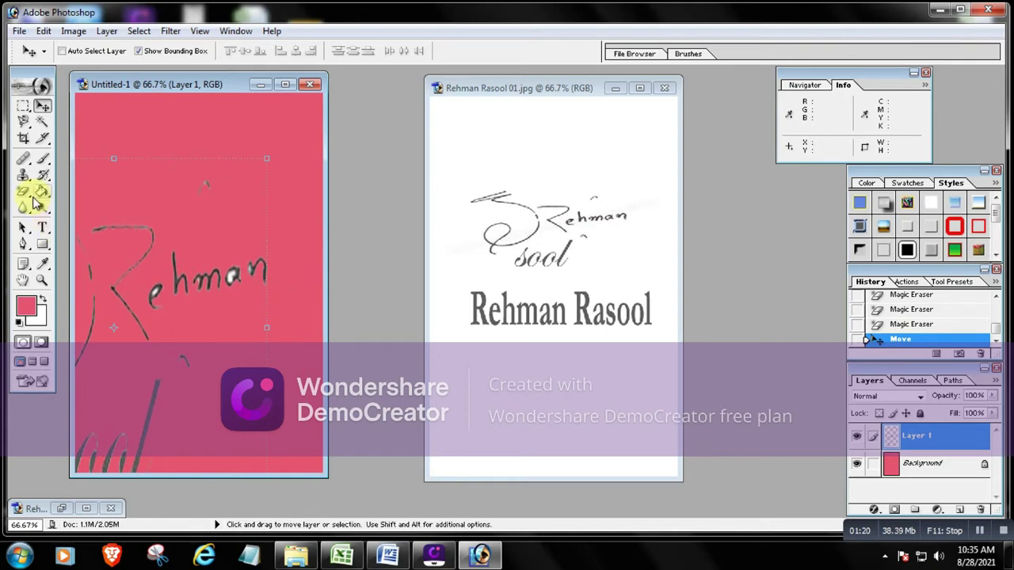
Free Transform the signature wider and shift it left on the canvas
click(210, 274)
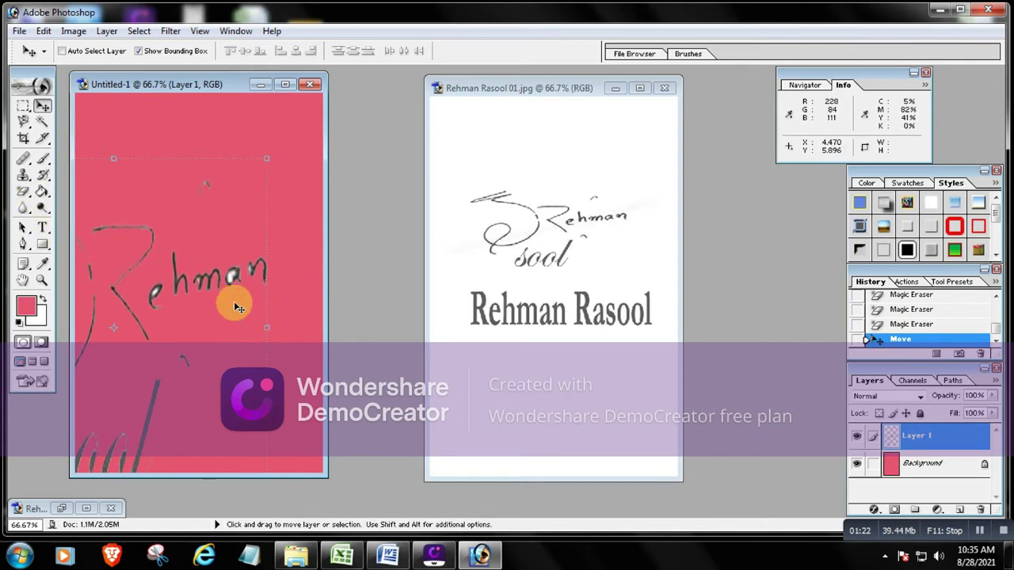
mouse_move(235, 308)
mouse_down()
mouse_move(192, 301)
mouse_move(412, 343)
mouse_move(184, 330)
mouse_move(407, 348)
mouse_up()
key(ctrl+t)
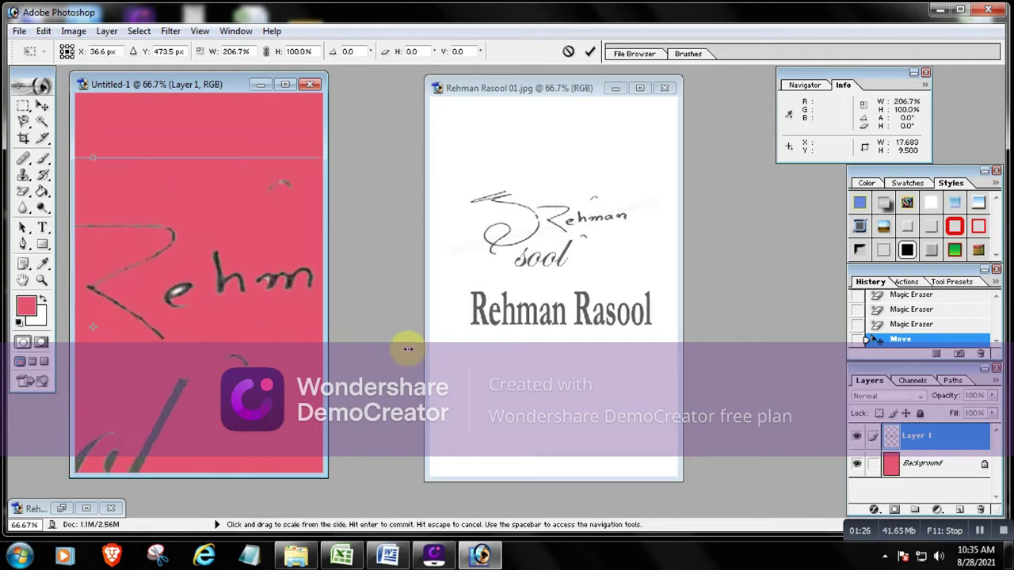
drag(290, 326, 177, 319)
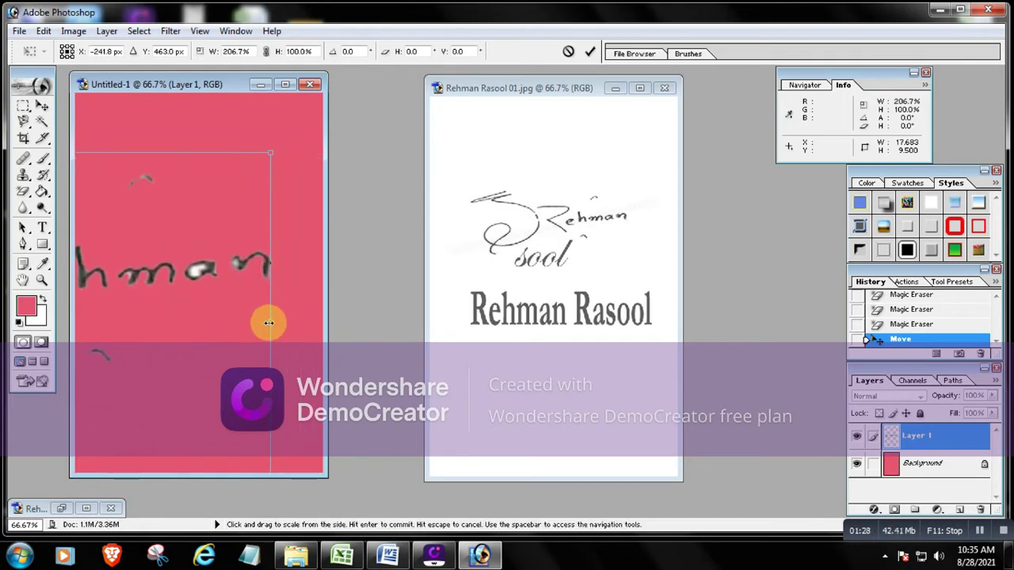
drag(269, 322, 298, 325)
drag(209, 312, 153, 312)
key(Return)
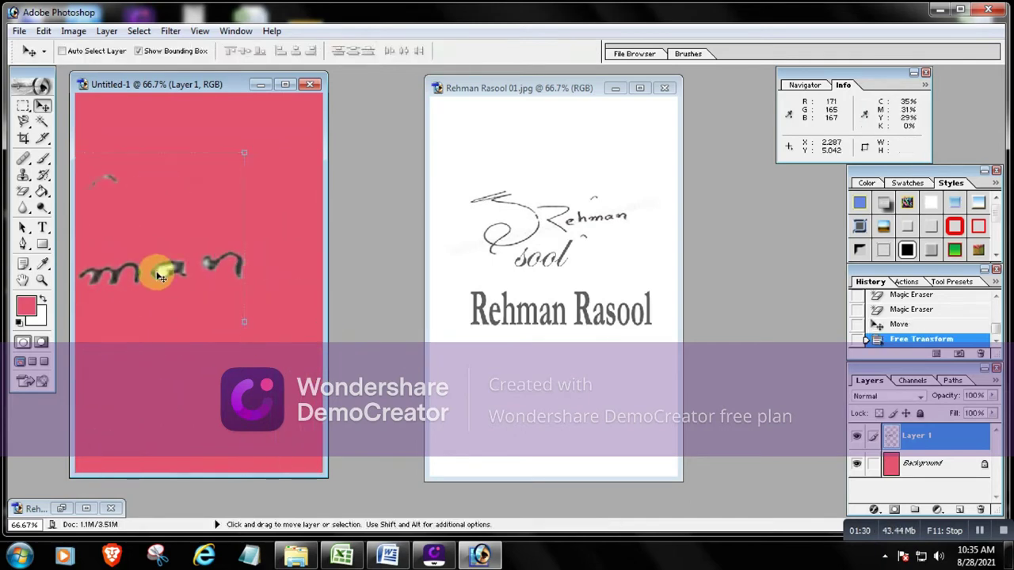
Erase the background inside the letter a, reposition, and stretch the signature to 128.1% height
click(23, 191)
click(148, 269)
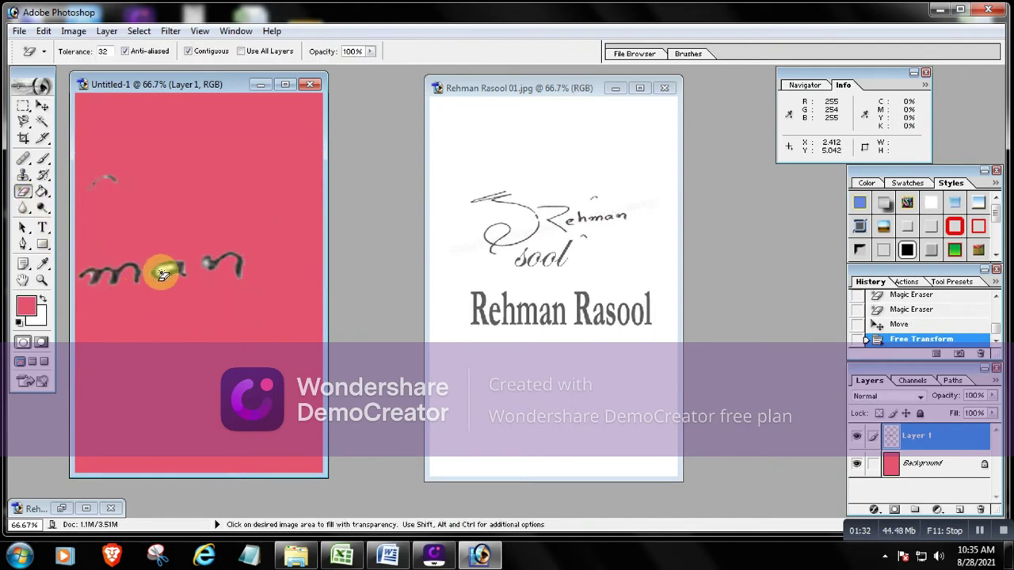
click(163, 273)
click(42, 105)
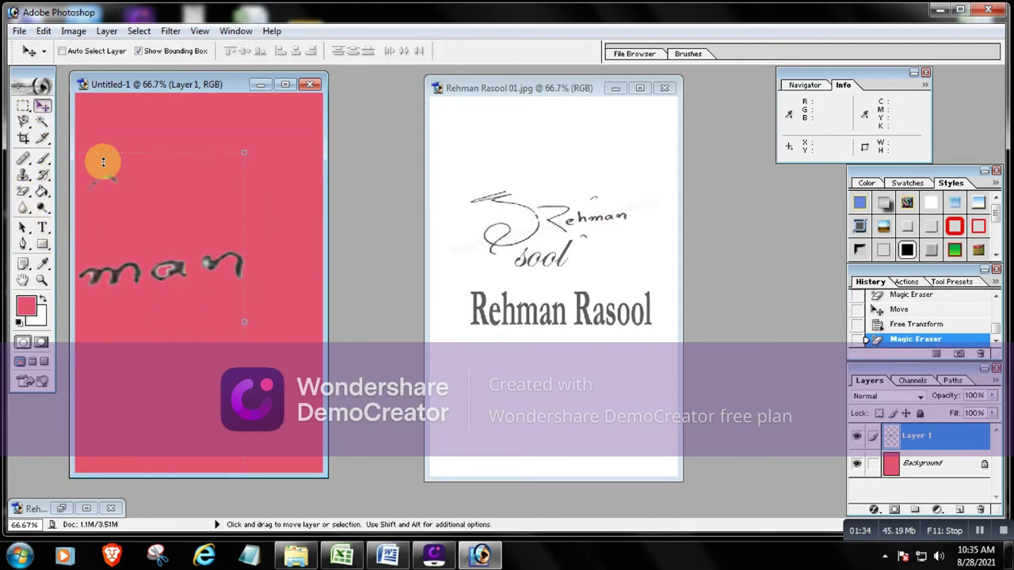
drag(124, 255, 189, 368)
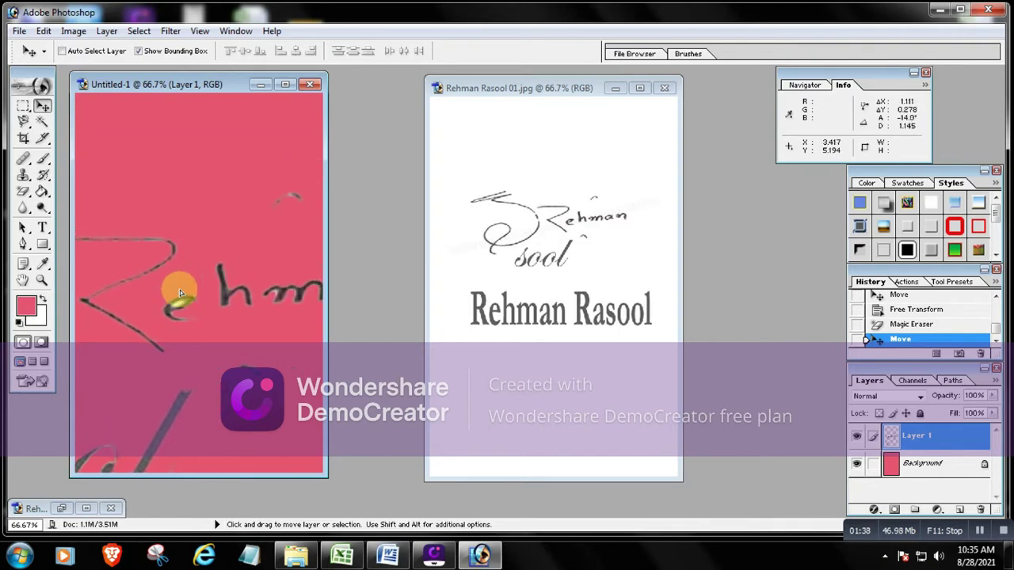
drag(189, 368, 203, 362)
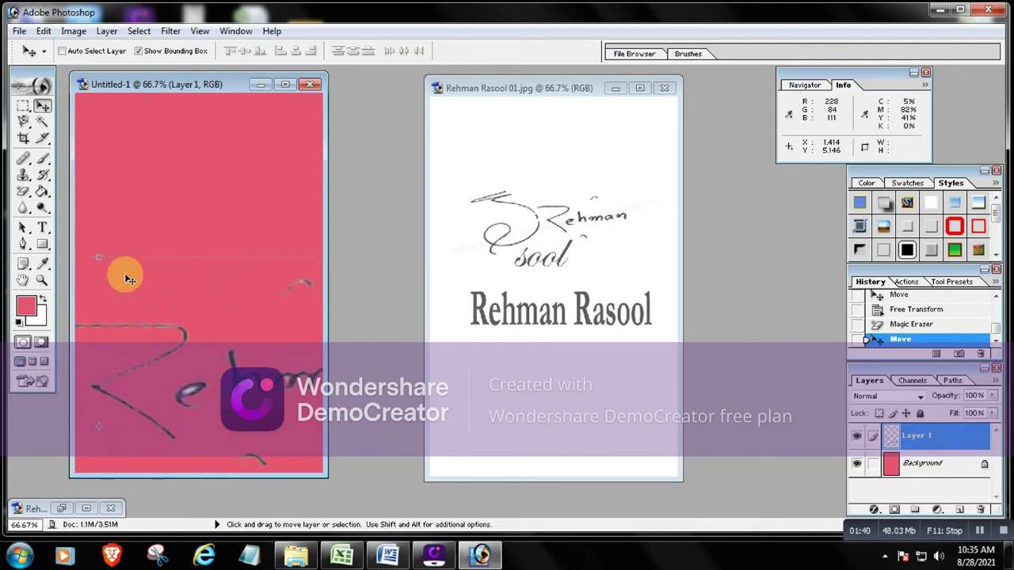
drag(95, 256, 143, 163)
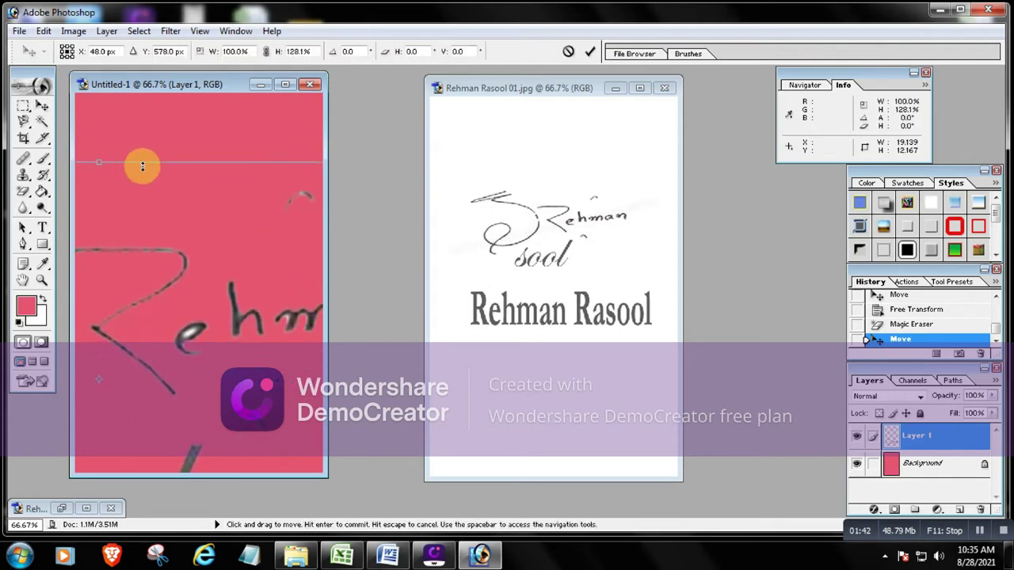
double_click(188, 334)
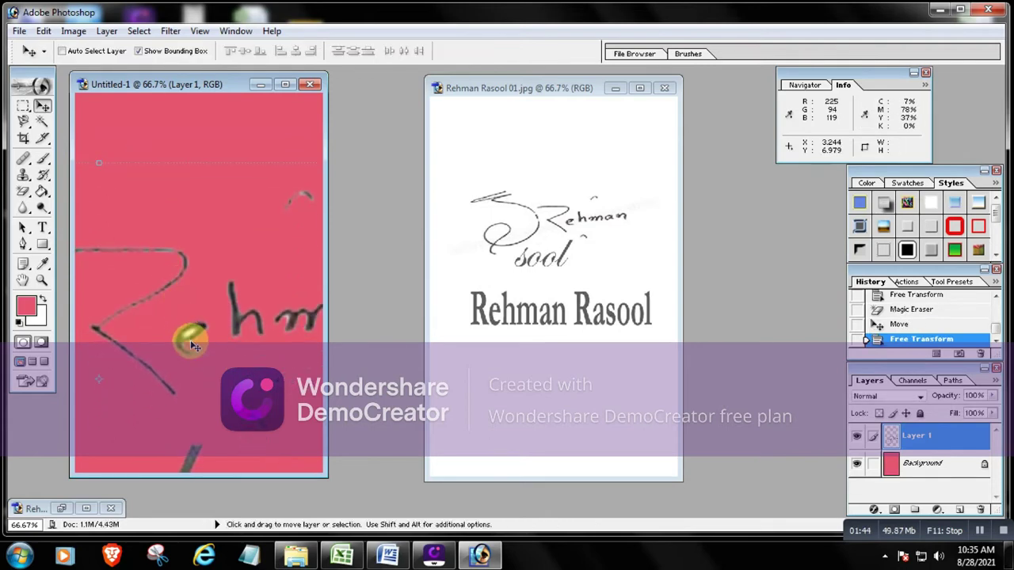
Erase leftover background near the letter e and move the signature strokes
click(24, 193)
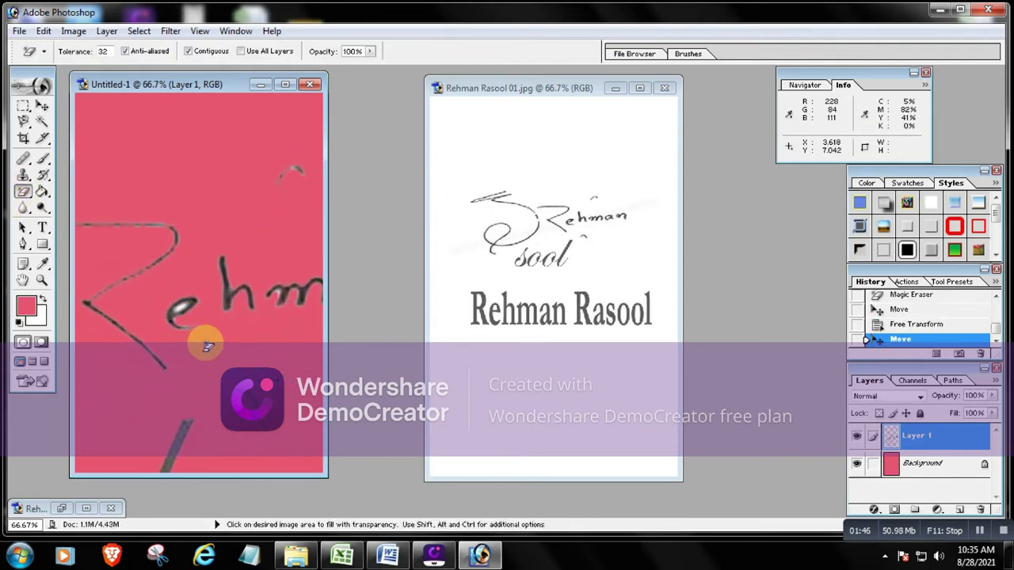
click(183, 311)
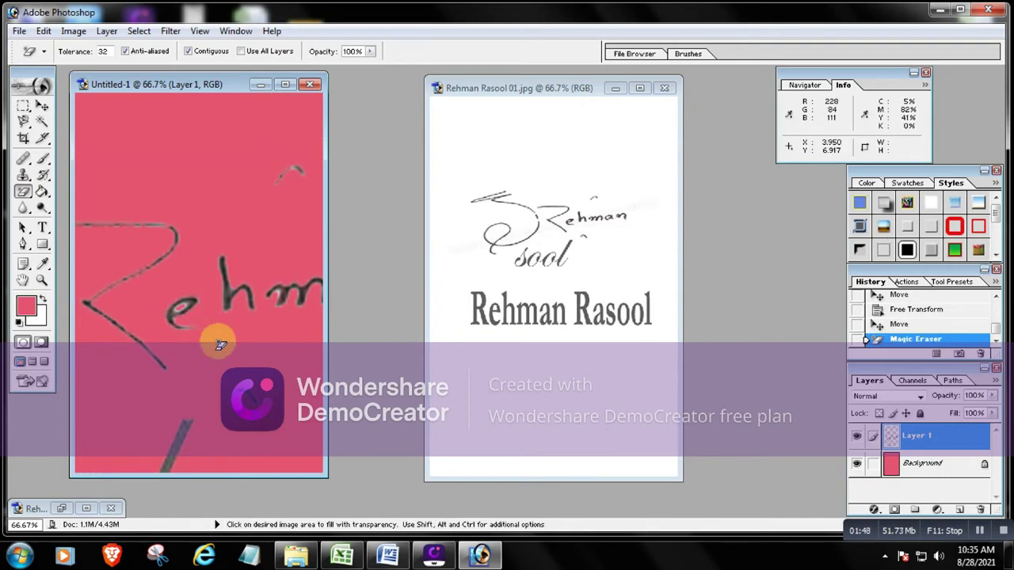
click(42, 107)
mouse_move(221, 201)
mouse_down()
mouse_move(111, 220)
mouse_move(227, 211)
mouse_move(196, 184)
mouse_move(214, 283)
mouse_up()
Shrink the signature to about 15.4% width near the canvas centre
key(ctrl+t)
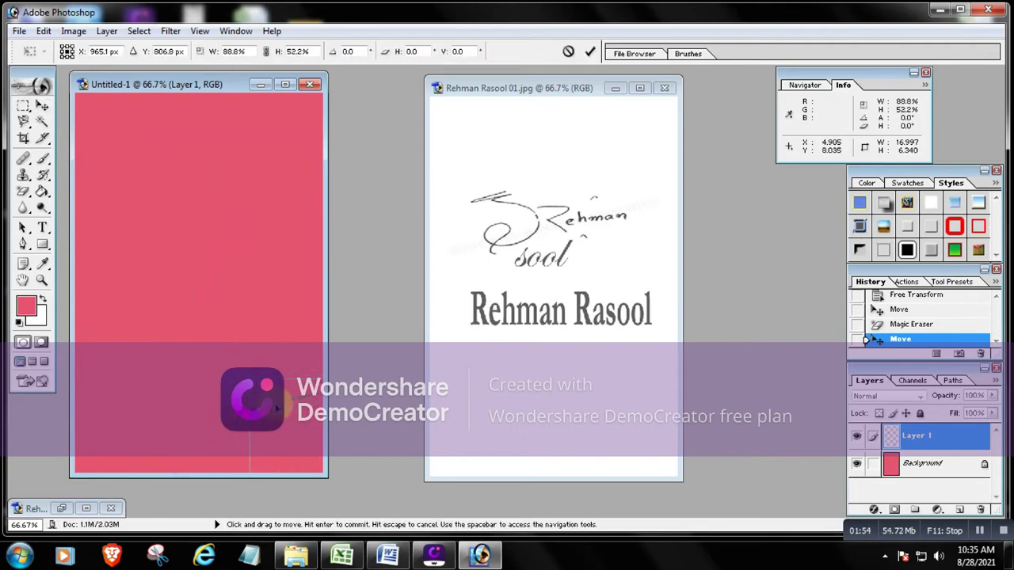
mouse_move(166, 228)
mouse_down()
mouse_move(157, 175)
mouse_move(211, 272)
mouse_move(235, 294)
mouse_move(133, 204)
mouse_move(82, 209)
mouse_move(292, 215)
mouse_move(77, 222)
mouse_move(140, 225)
mouse_up()
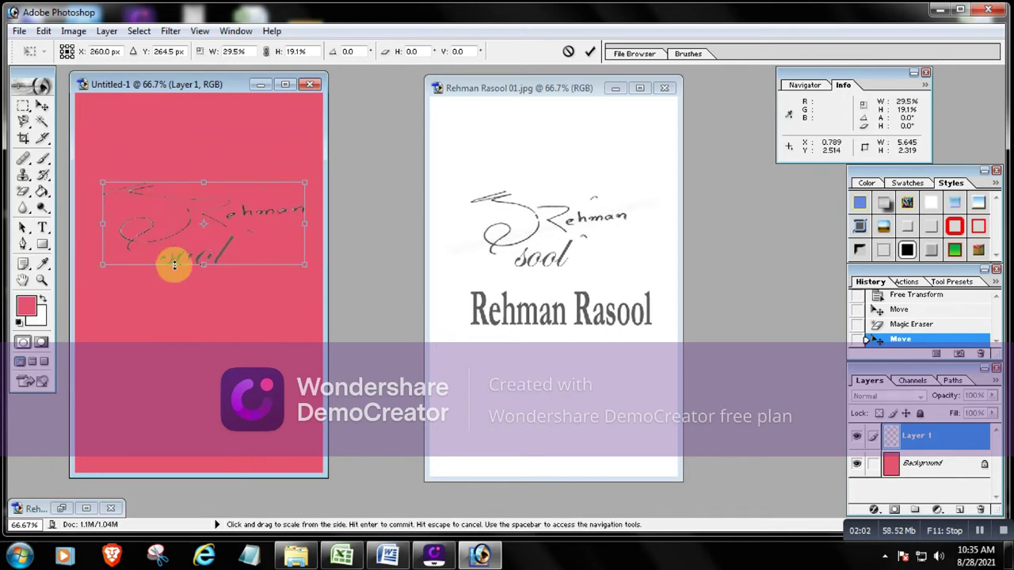
mouse_move(236, 246)
mouse_down()
mouse_move(226, 222)
mouse_move(155, 208)
mouse_move(235, 226)
mouse_move(224, 264)
mouse_up()
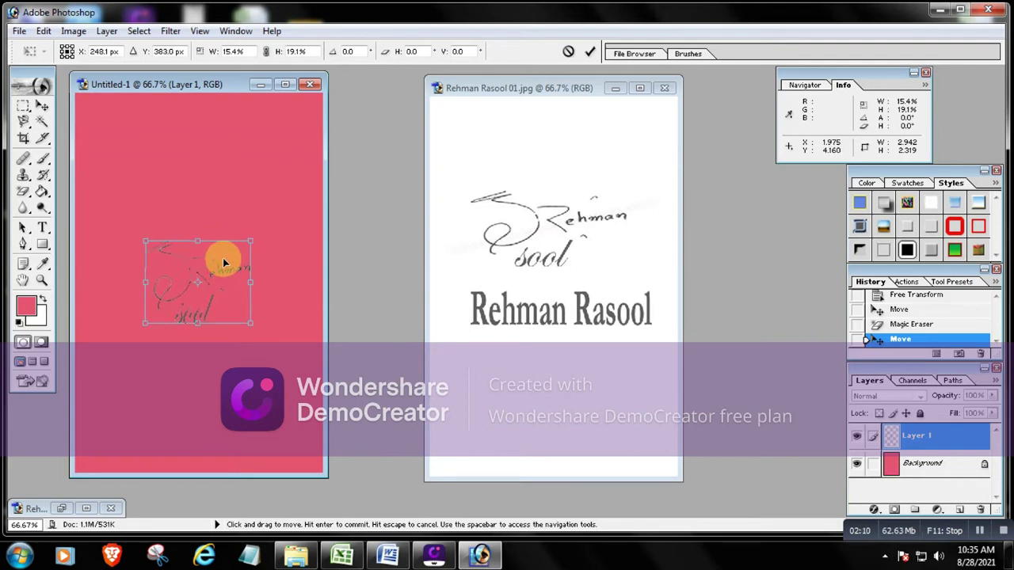
key(Return)
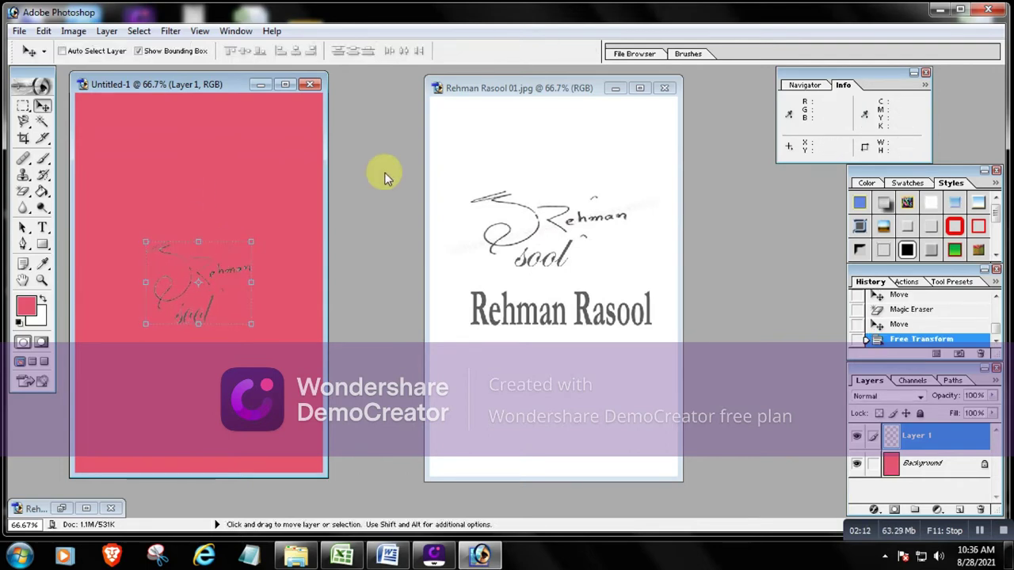
double_click(384, 177)
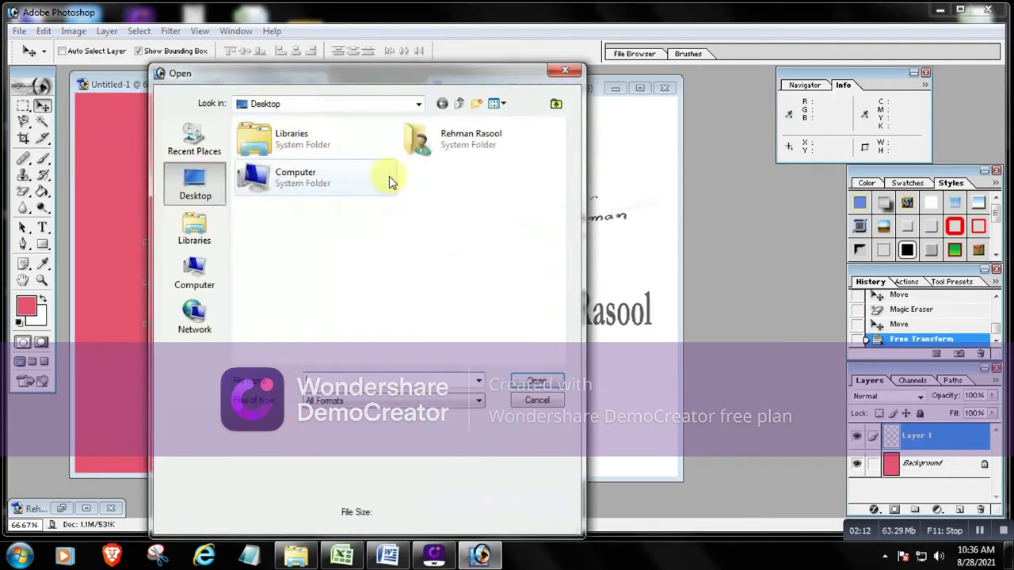
click(194, 230)
double_click(279, 166)
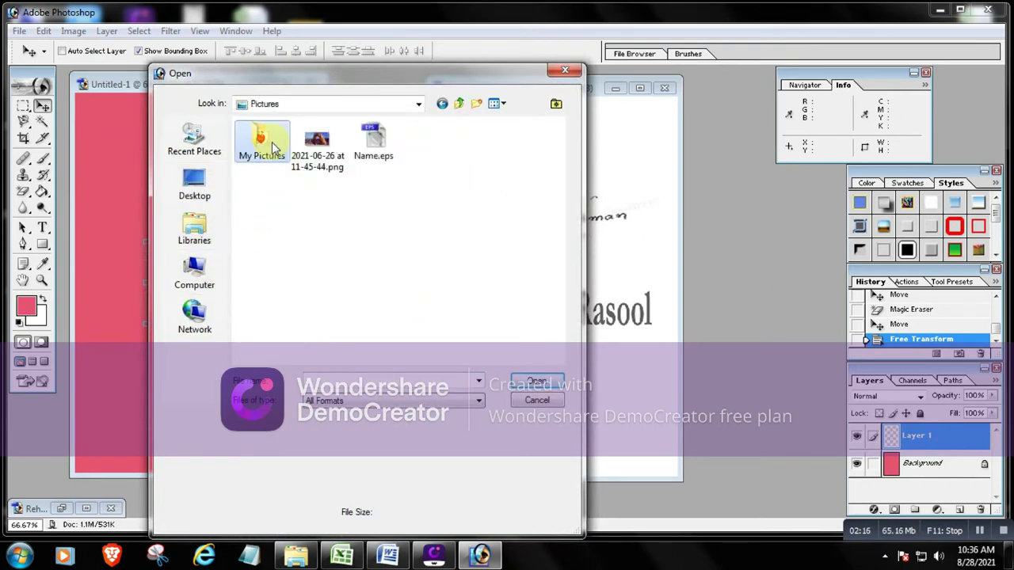
double_click(262, 146)
double_click(419, 146)
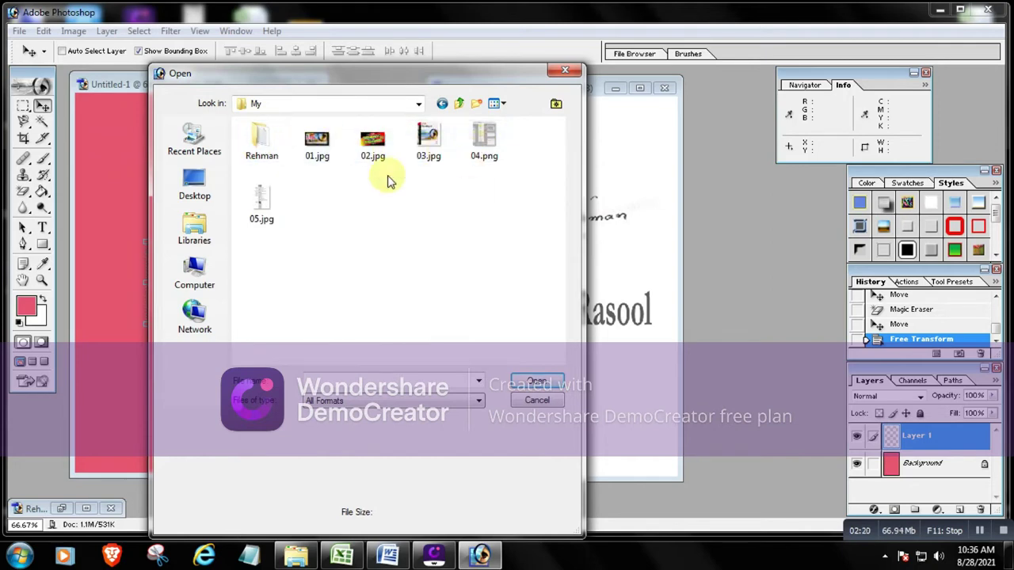
double_click(262, 147)
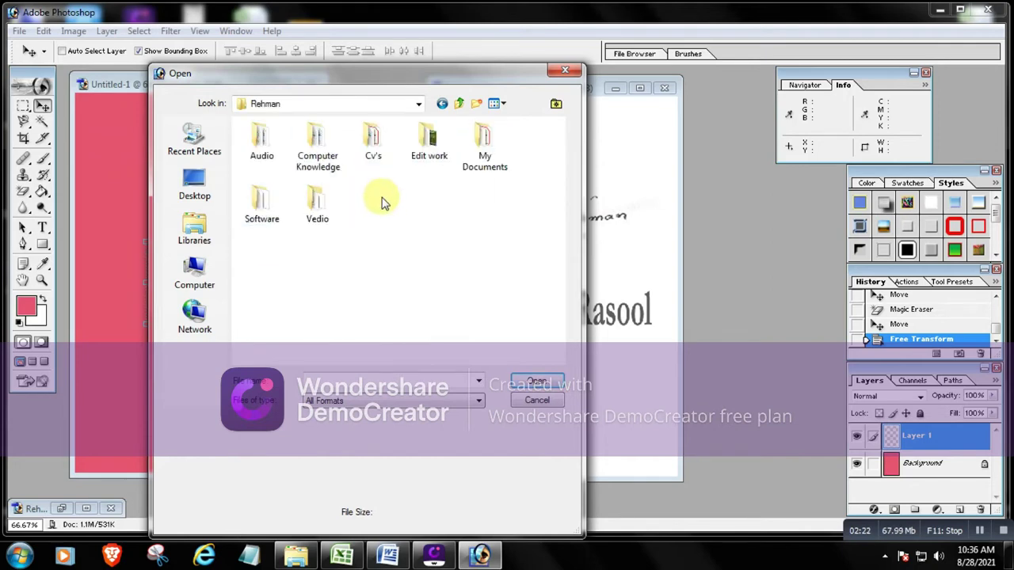
double_click(372, 141)
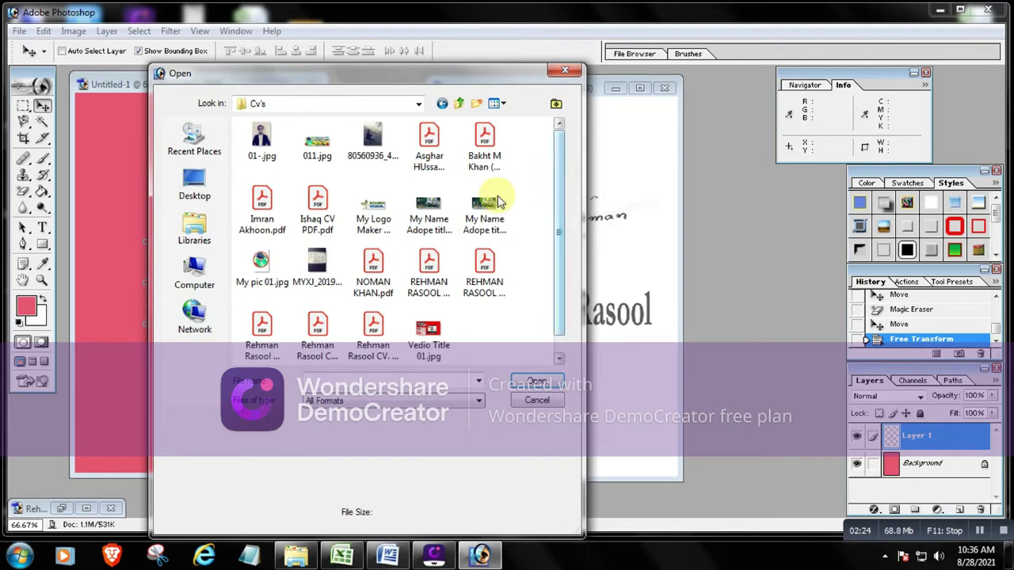
click(261, 266)
click(520, 386)
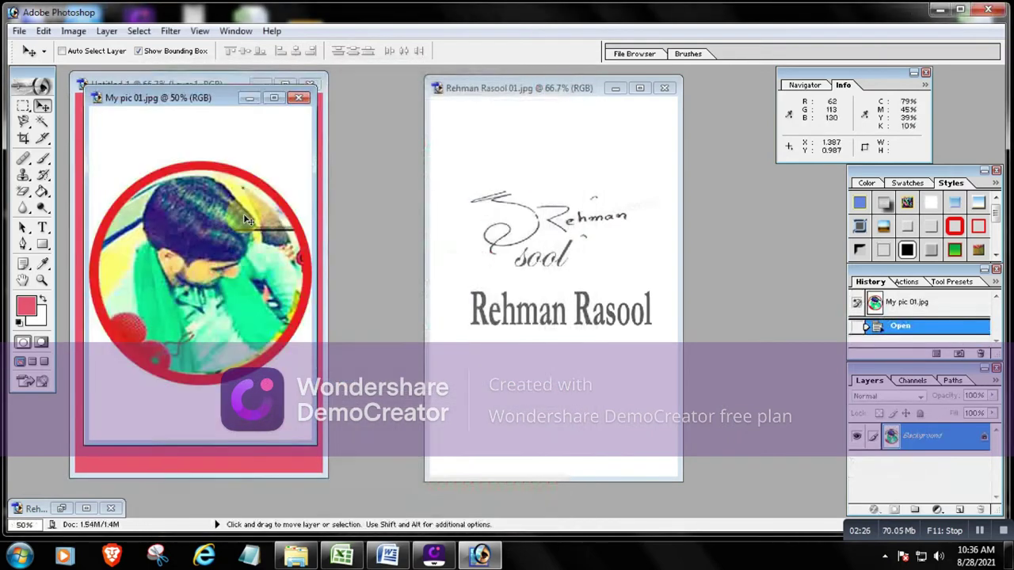
drag(181, 101, 376, 118)
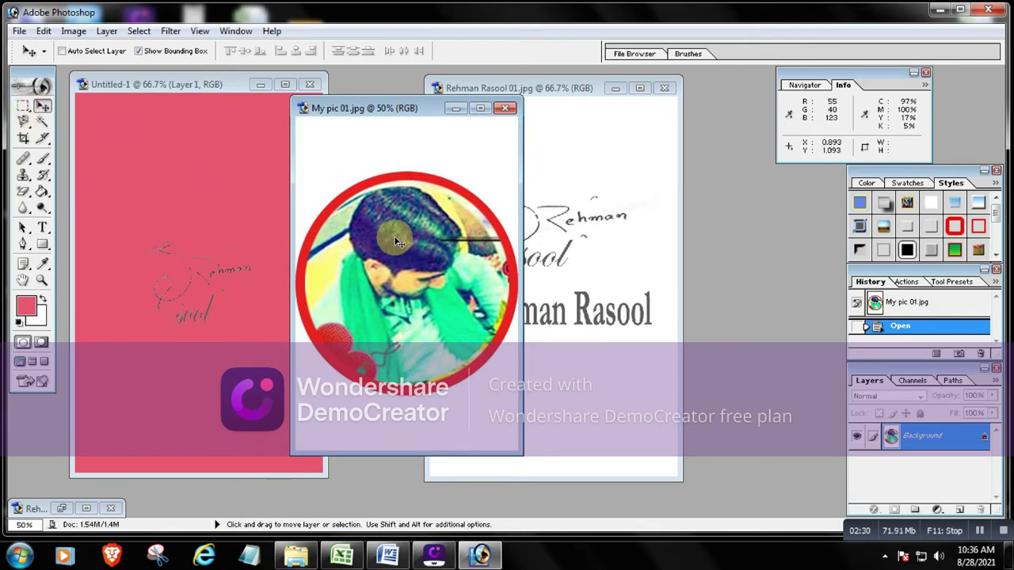
drag(399, 259, 198, 246)
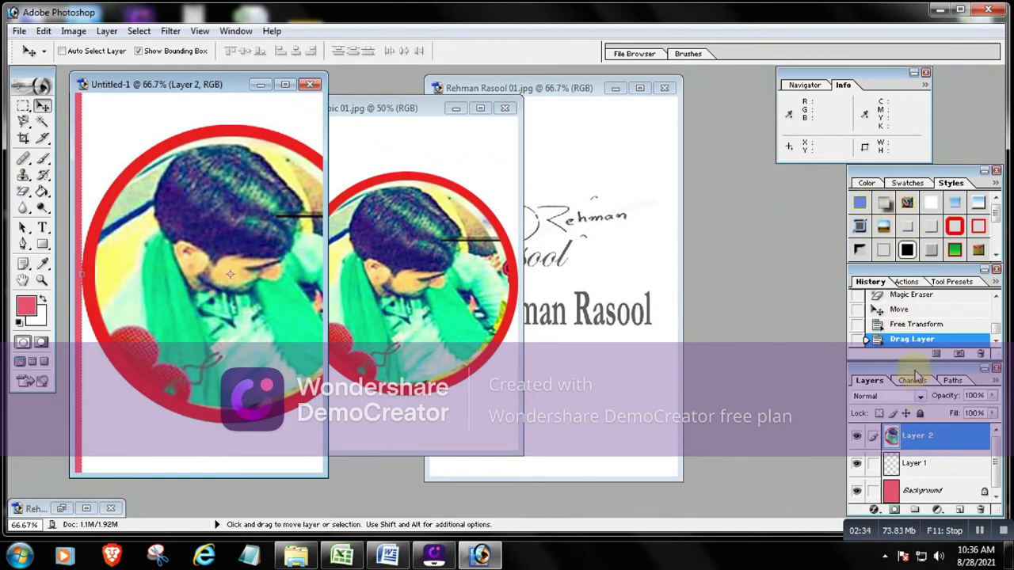
click(903, 324)
click(446, 144)
click(504, 108)
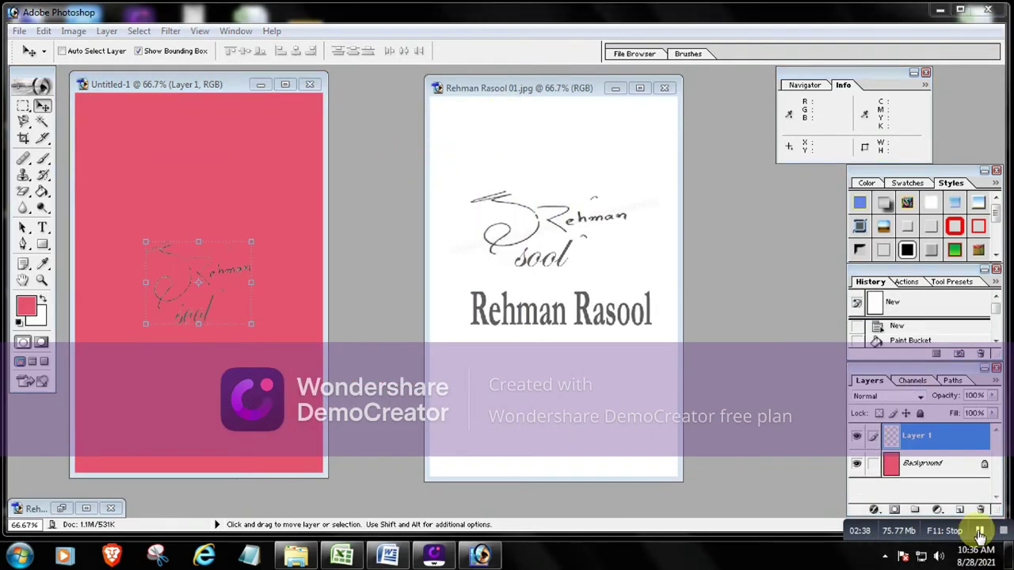
Open My pic 01.jpg, dismissing the locked-layer warning along the way
double_click(405, 237)
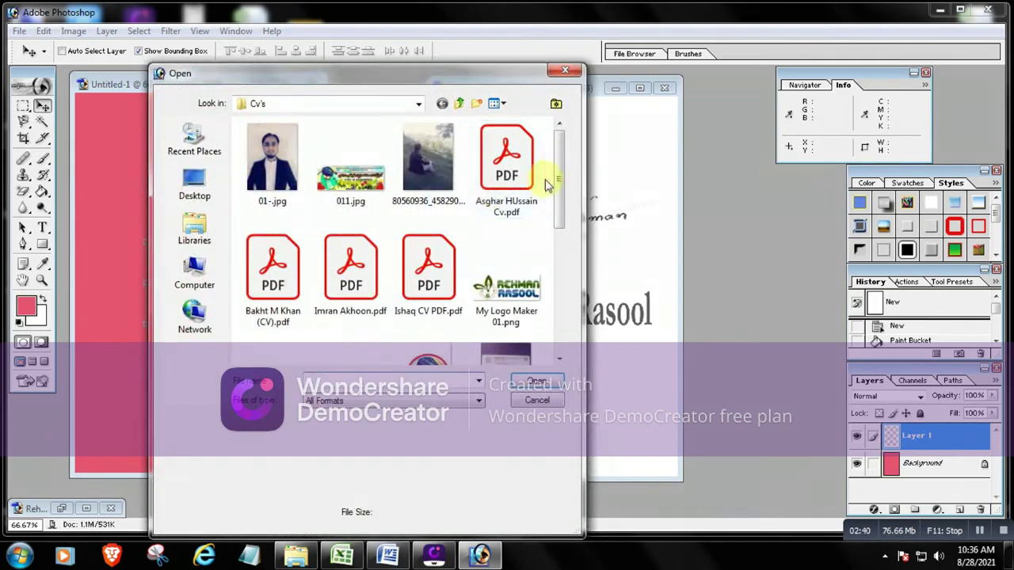
drag(561, 174, 560, 250)
click(428, 202)
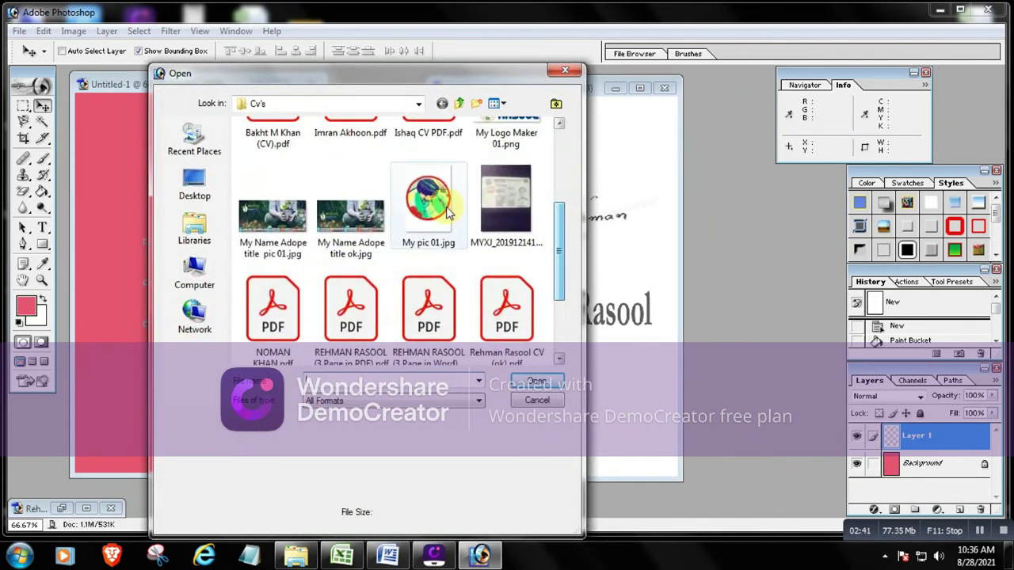
click(537, 383)
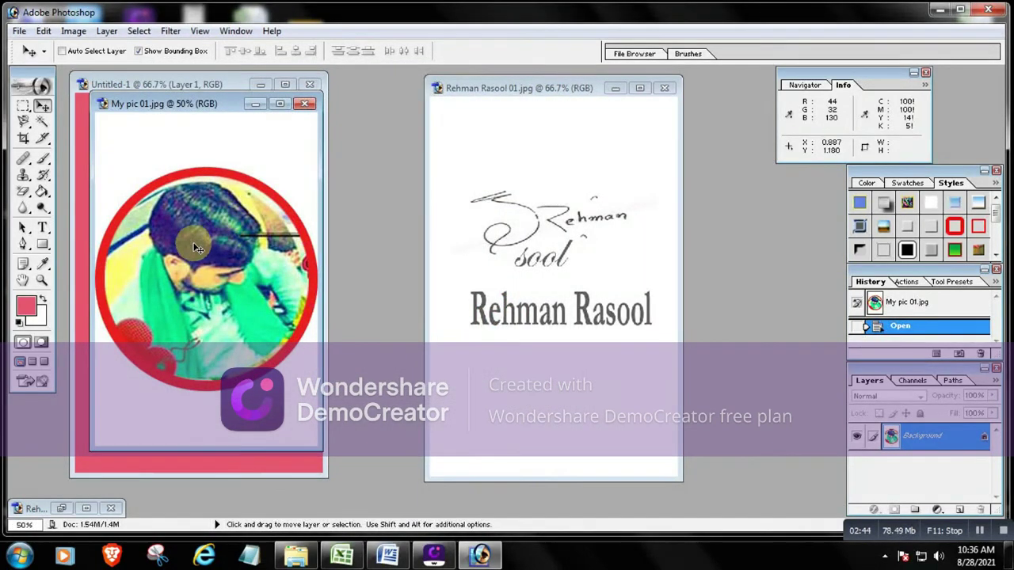
click(277, 132)
click(505, 217)
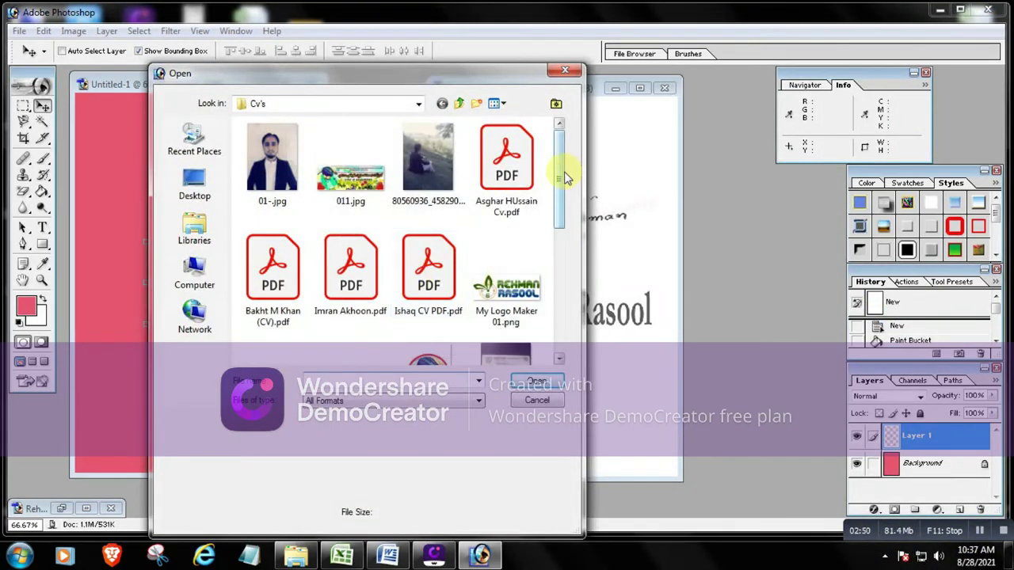
drag(560, 164, 560, 237)
click(446, 196)
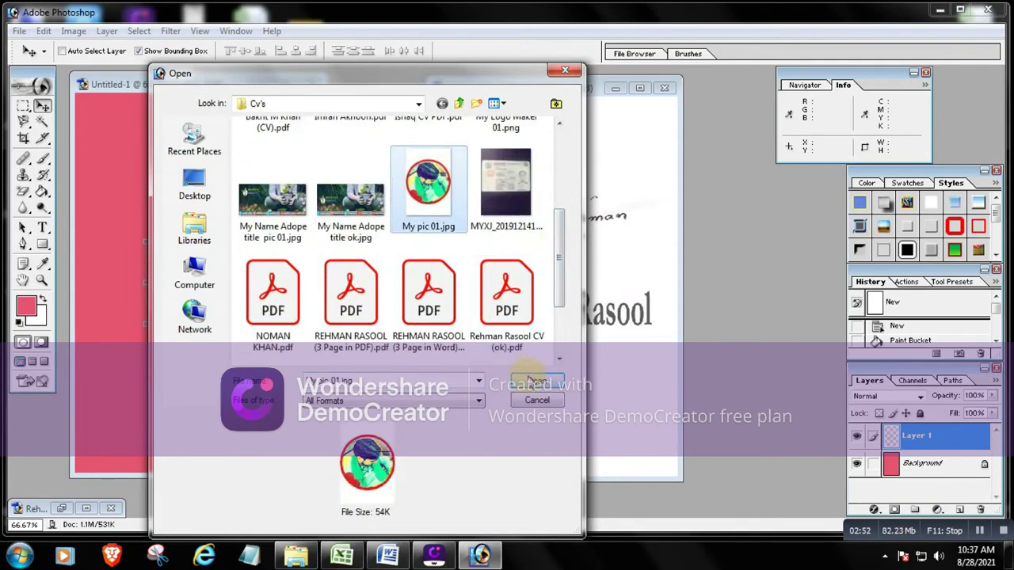
click(529, 380)
Drag the circular portrait into Untitled-1 as Layer 2, close the source, and move it down-left
drag(162, 111, 554, 117)
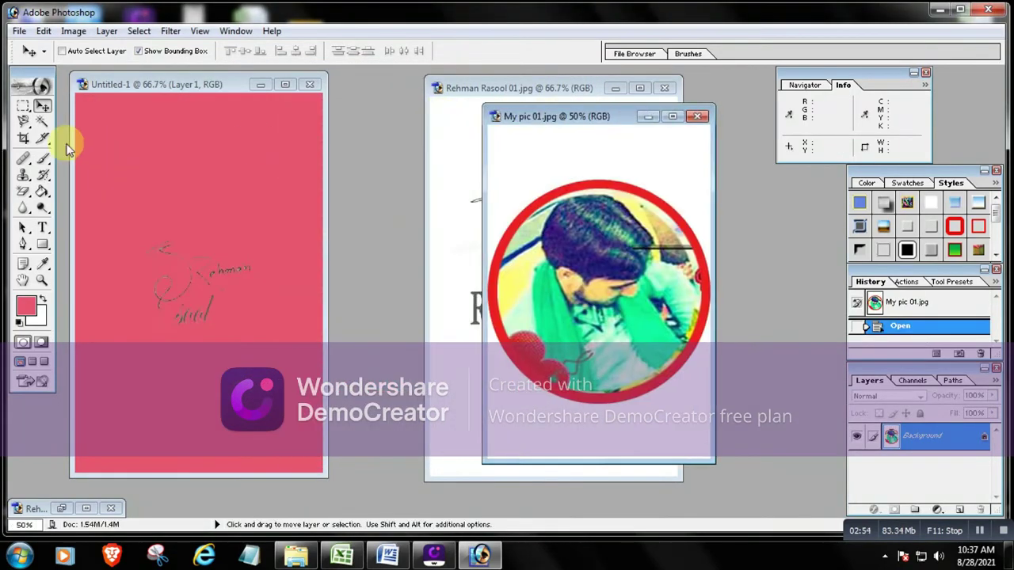
click(612, 295)
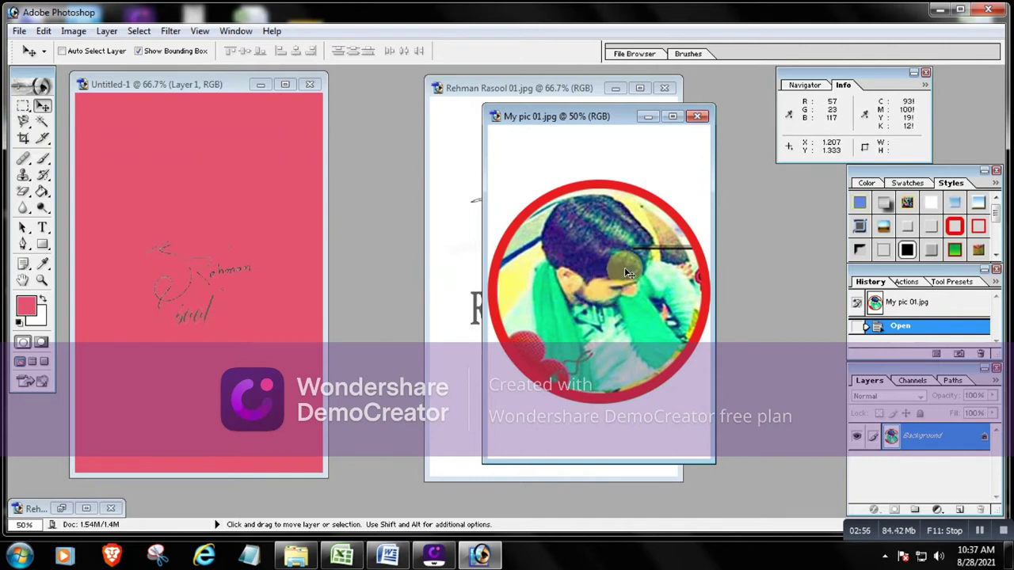
drag(329, 230, 261, 220)
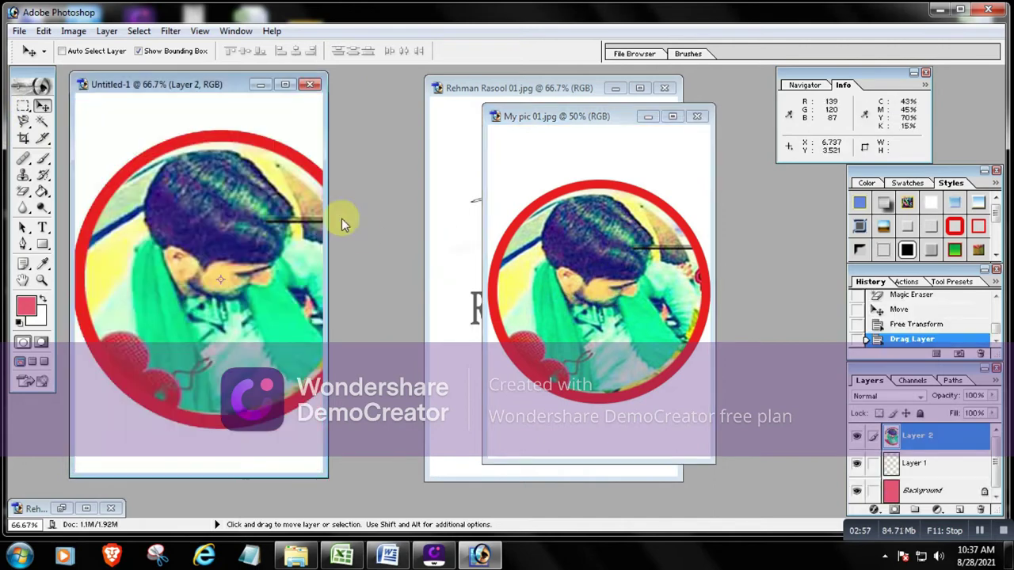
click(698, 118)
drag(198, 190, 130, 235)
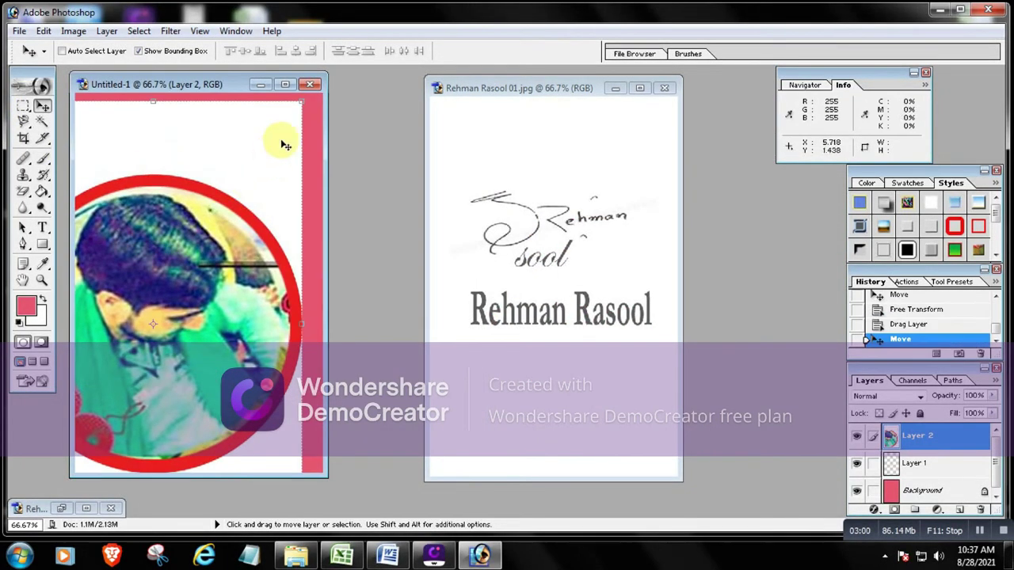
Shrink the portrait to about half size and erase the white above and below the circle
mouse_move(304, 103)
mouse_down()
mouse_move(204, 204)
mouse_move(191, 265)
mouse_move(201, 203)
mouse_up()
key(Return)
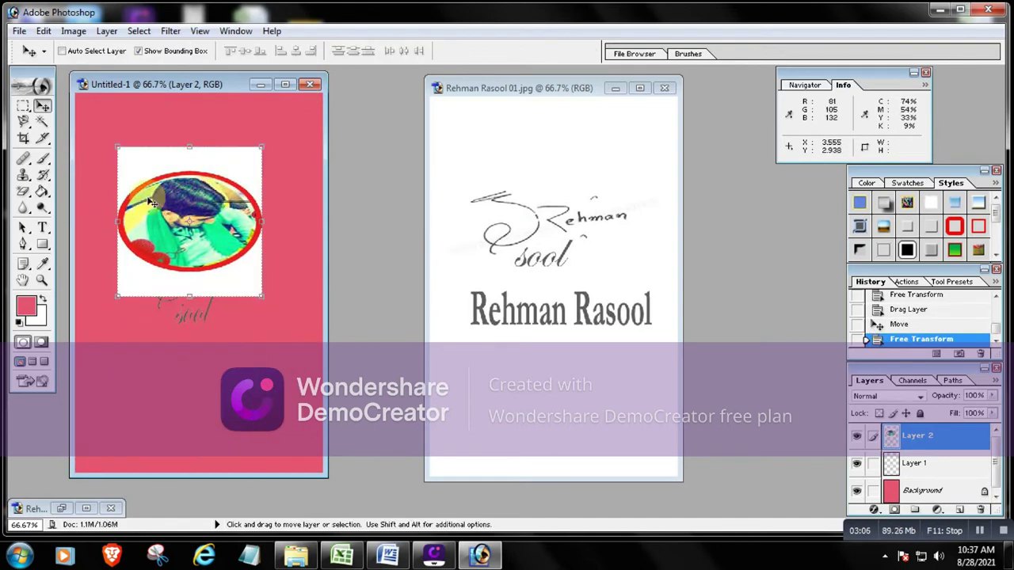
click(30, 192)
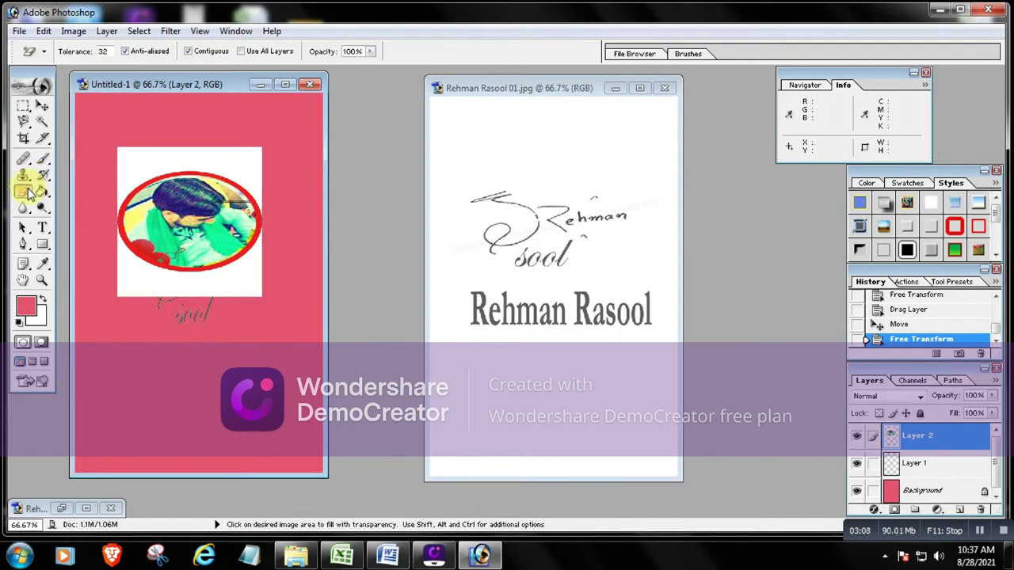
click(129, 167)
click(130, 276)
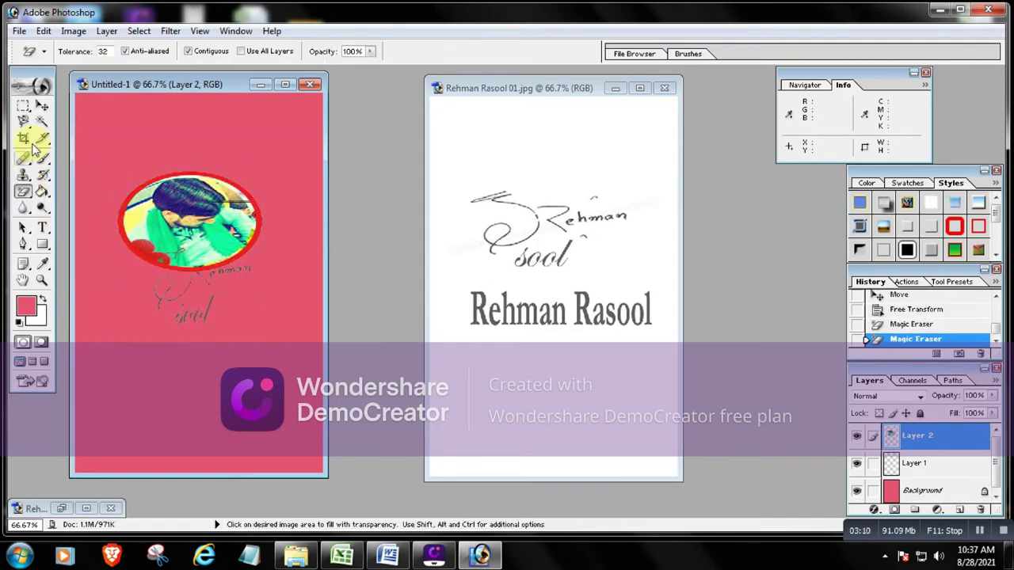
Move the round portrait upward, commit it, and make the signature layer active
click(42, 105)
mouse_move(189, 269)
mouse_down()
mouse_move(182, 218)
mouse_move(181, 263)
mouse_up()
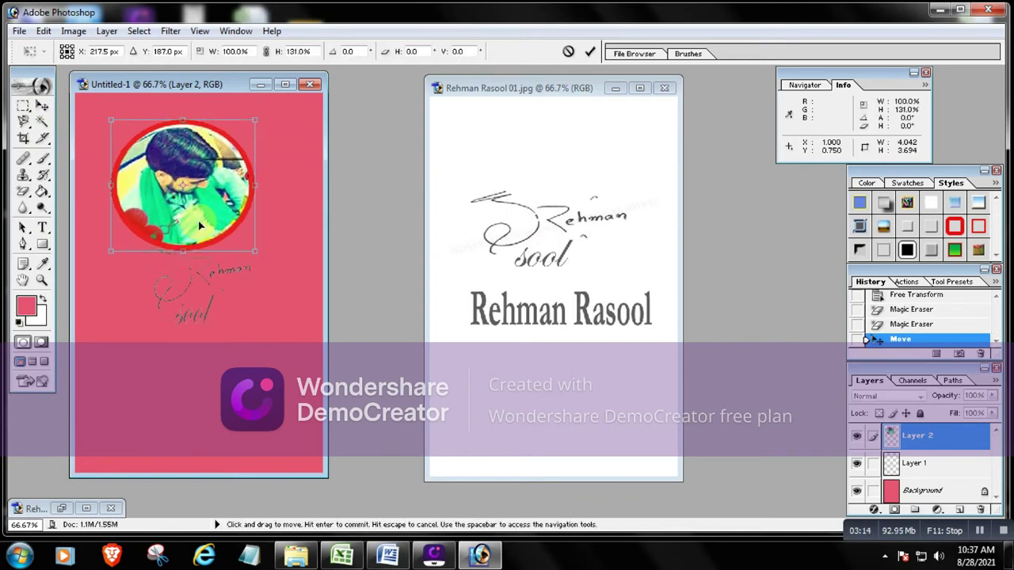
key(Return)
click(203, 310)
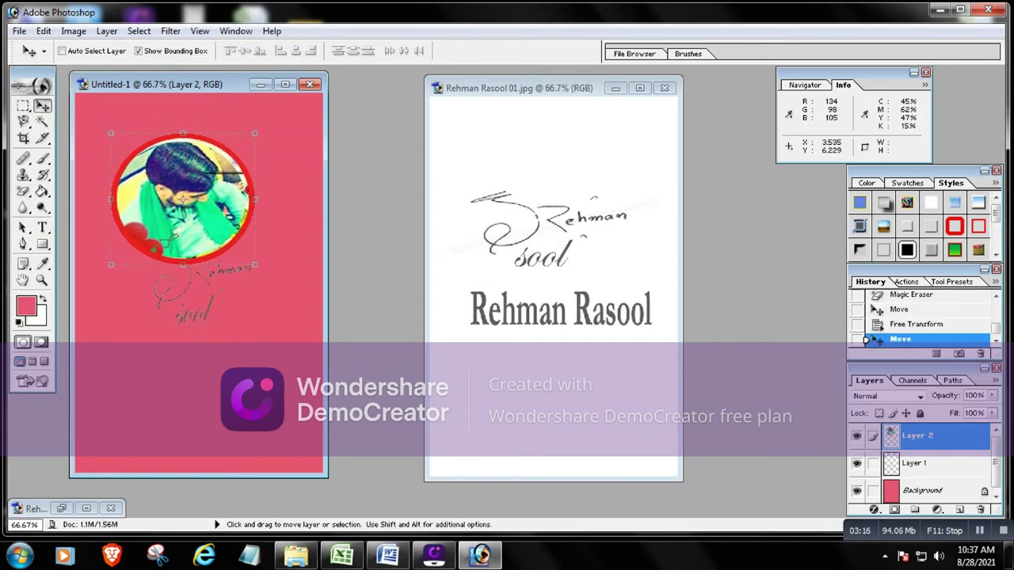
right_click(203, 313)
click(204, 323)
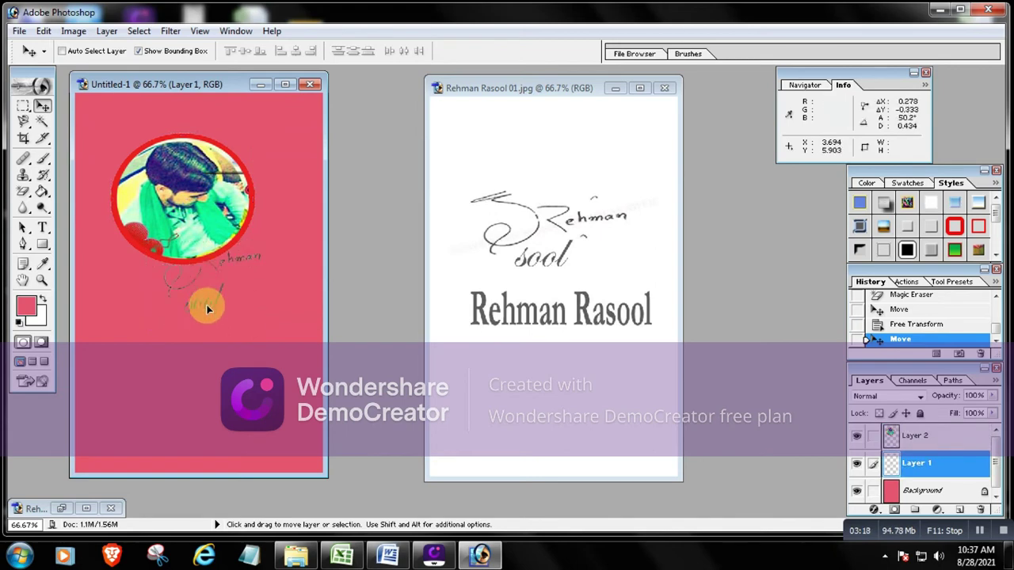
Move Layer 1 above Layer 2 in the Layers palette and nudge the signature up
drag(200, 311, 207, 328)
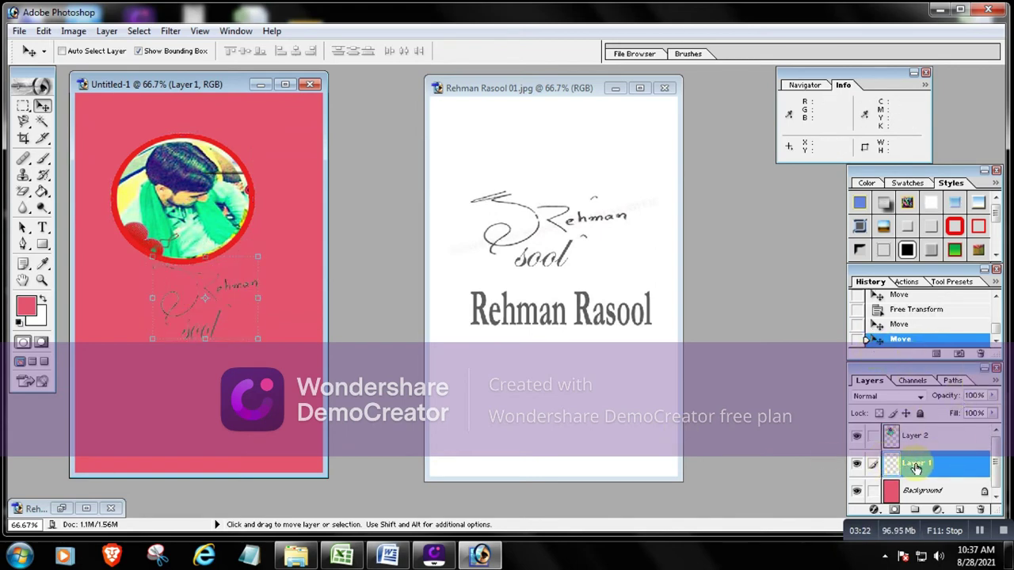
mouse_move(916, 468)
mouse_down()
mouse_move(919, 436)
mouse_move(939, 434)
mouse_up()
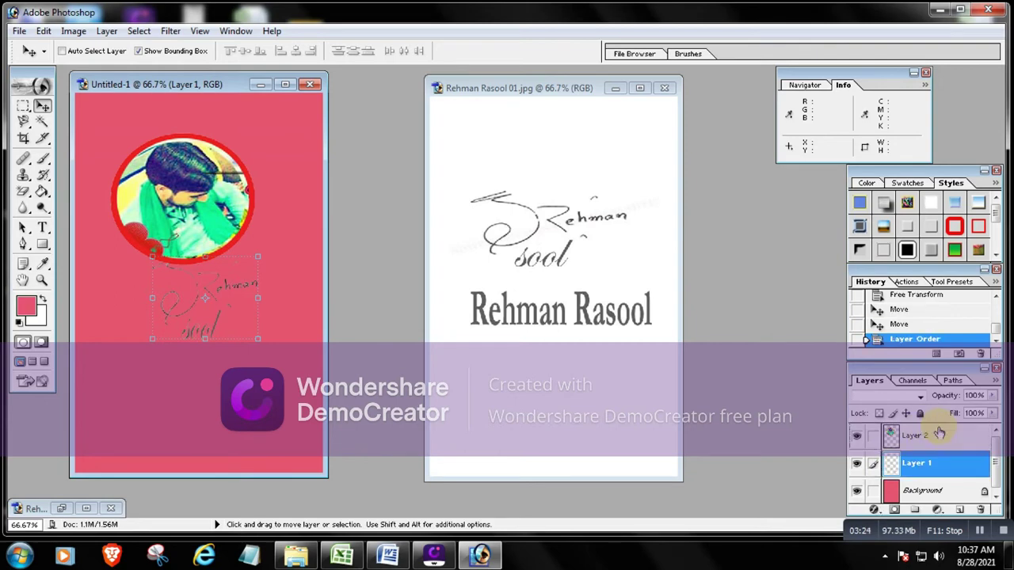
drag(226, 286, 228, 269)
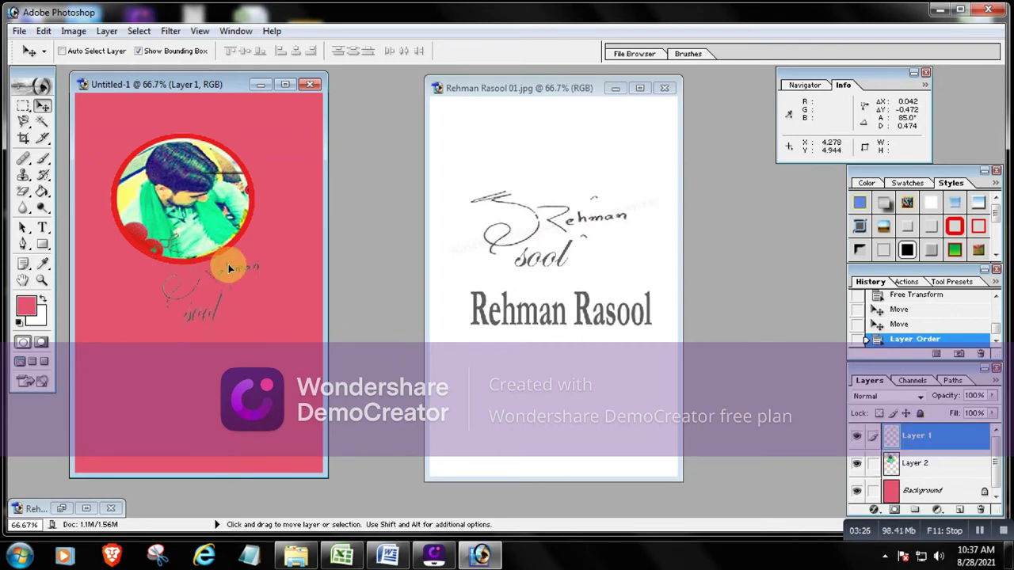
mouse_move(220, 206)
mouse_down()
mouse_move(206, 184)
mouse_move(201, 192)
mouse_up()
Resize the signature to about 107% × 132% and place it below the circle
key(ctrl+t)
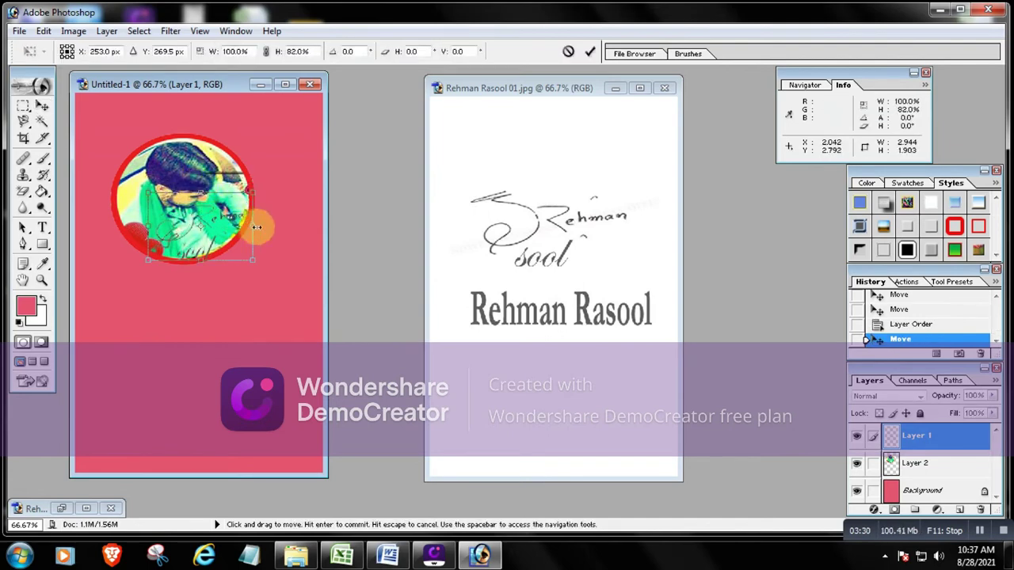
mouse_move(253, 225)
mouse_down()
mouse_move(198, 229)
mouse_move(213, 227)
mouse_up()
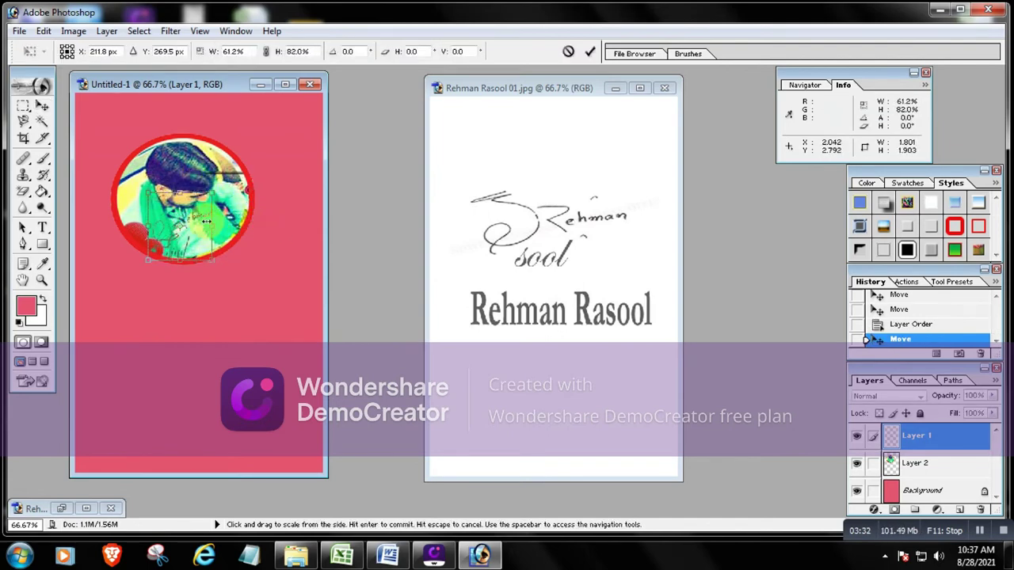
mouse_move(181, 187)
mouse_down()
mouse_move(188, 211)
mouse_move(222, 227)
mouse_move(162, 223)
mouse_move(200, 253)
mouse_up()
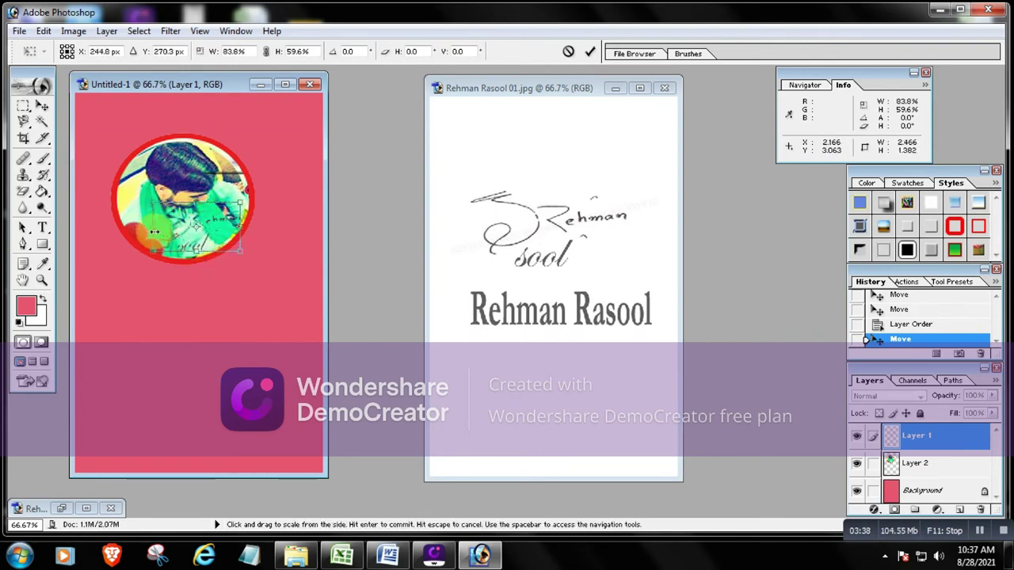
drag(162, 226, 150, 225)
key(Return)
mouse_move(224, 212)
mouse_down()
mouse_move(221, 337)
mouse_move(151, 318)
mouse_move(191, 354)
mouse_up()
key(ctrl+t)
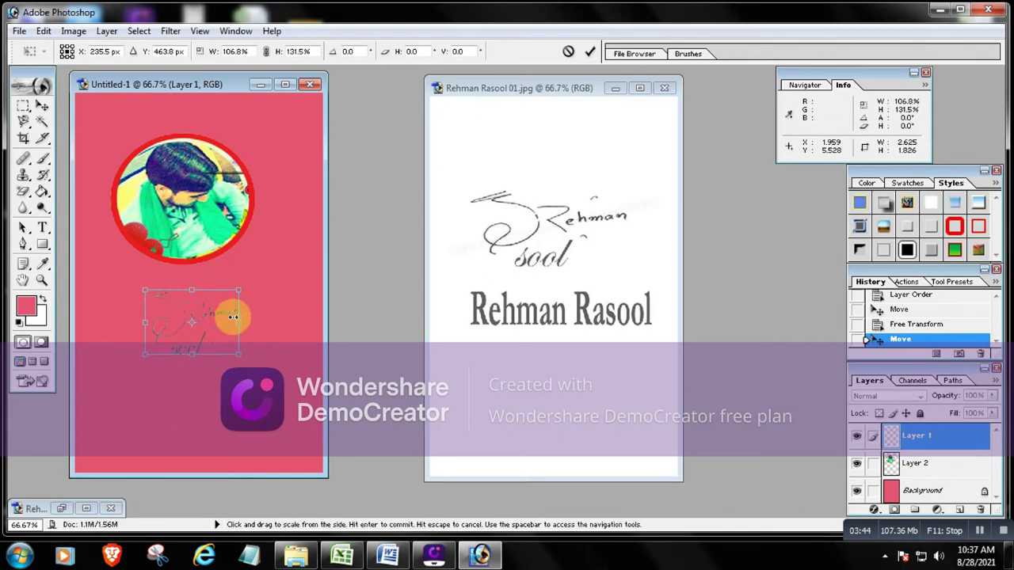
key(Return)
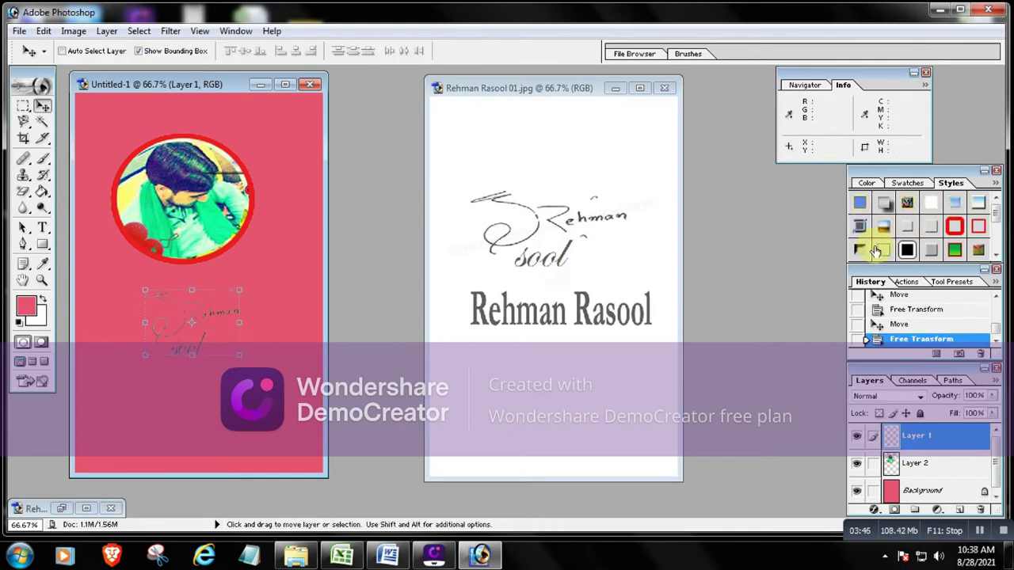
Try red stroke, gold, glow, gradient and chrome styles, ending on a faint Bevel and Emboss
click(883, 251)
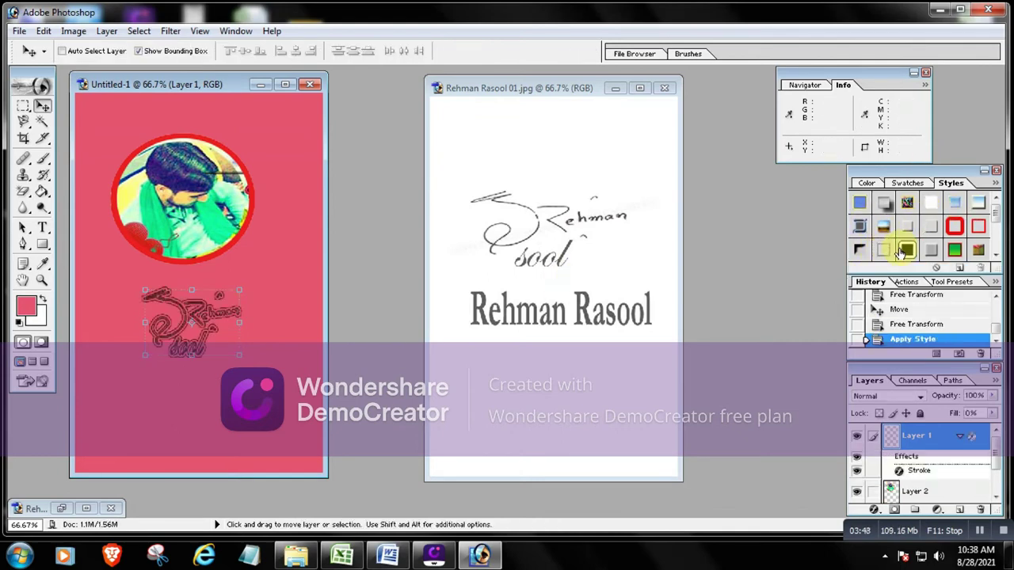
click(863, 252)
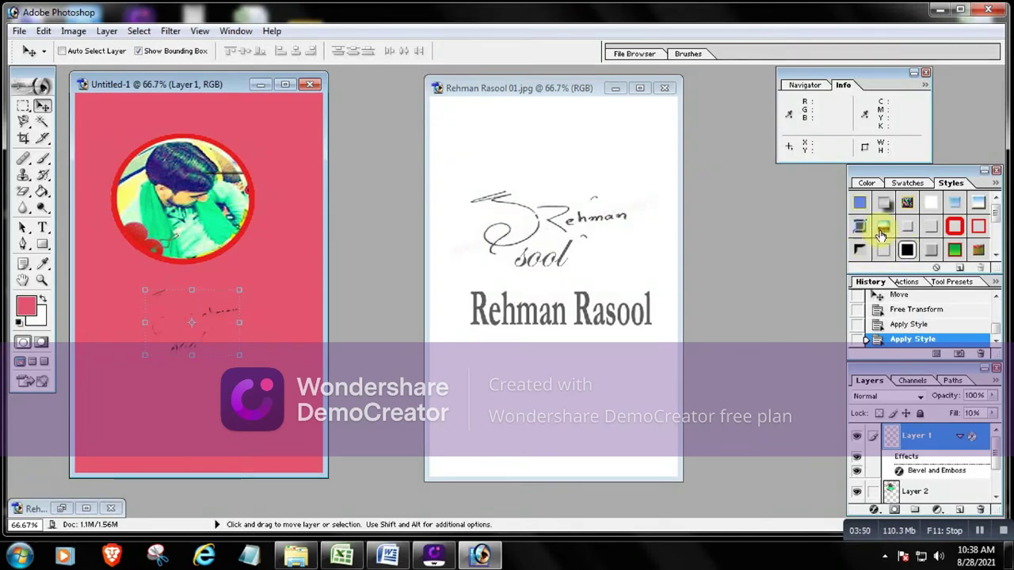
click(907, 208)
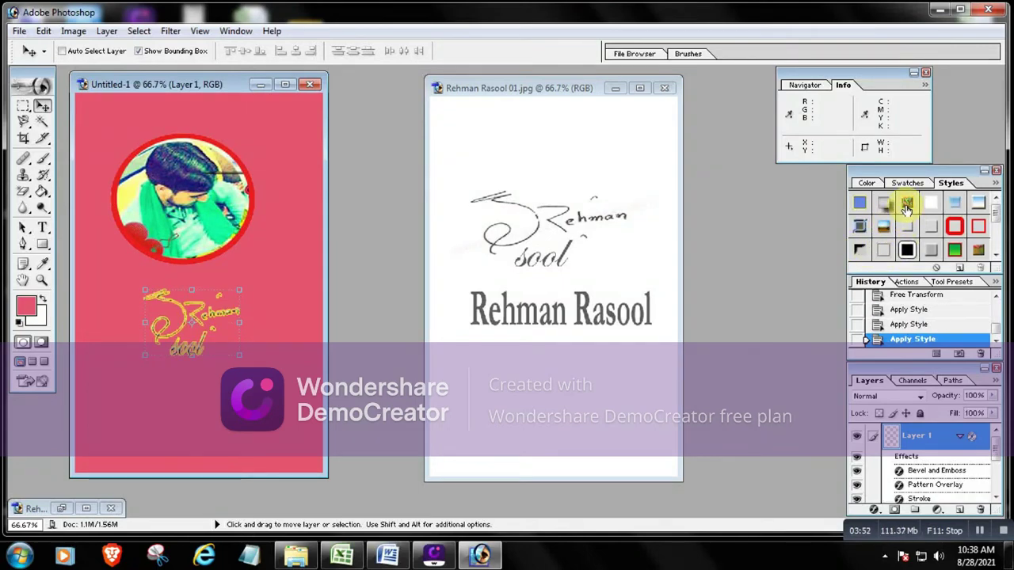
click(932, 204)
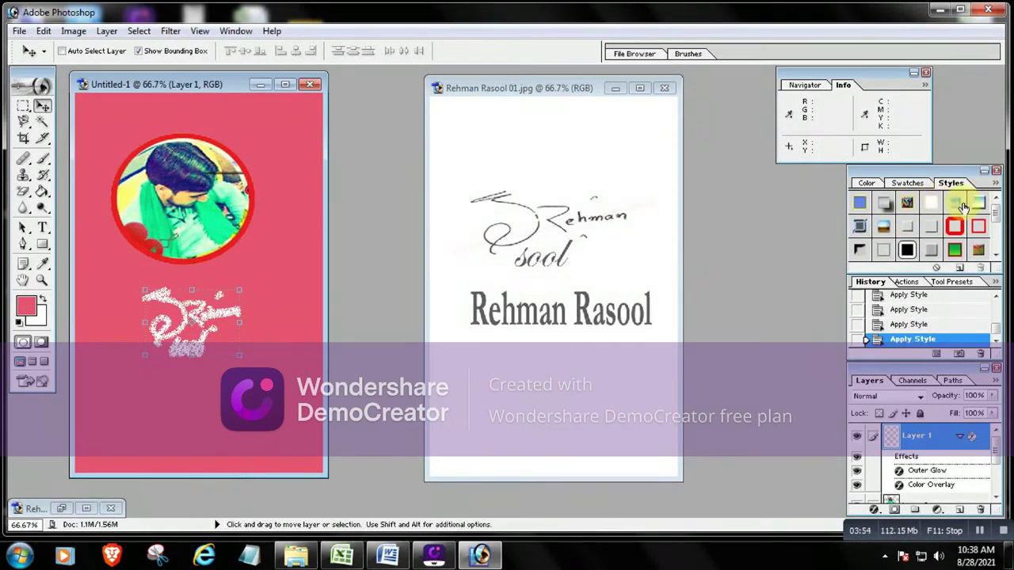
click(964, 207)
click(979, 205)
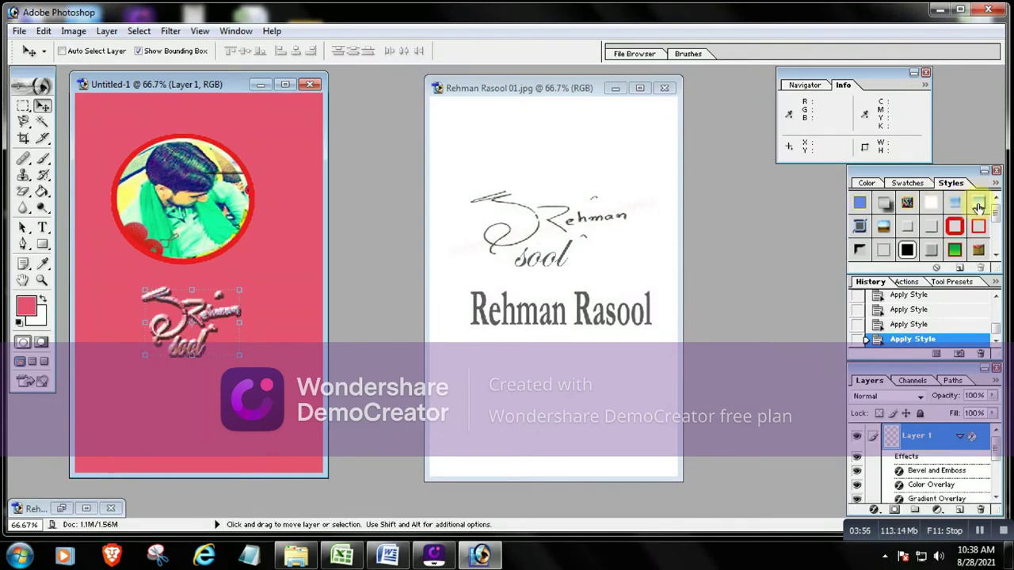
click(861, 250)
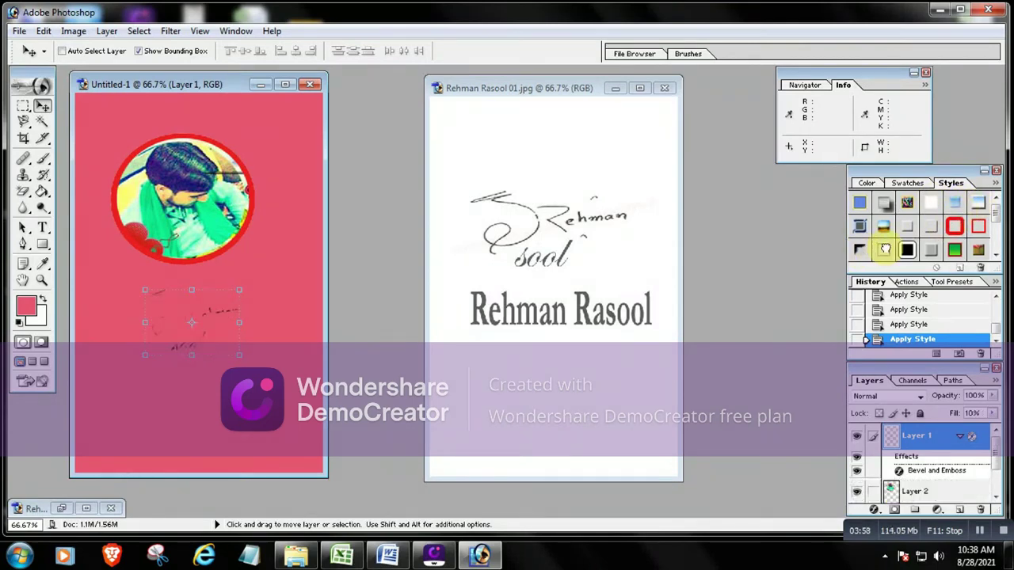
Apply the hollow stroke style to the signature, then enlarge it and place it just below the portrait circle
click(885, 250)
drag(224, 322, 240, 229)
key(ctrl+t)
drag(197, 199, 198, 223)
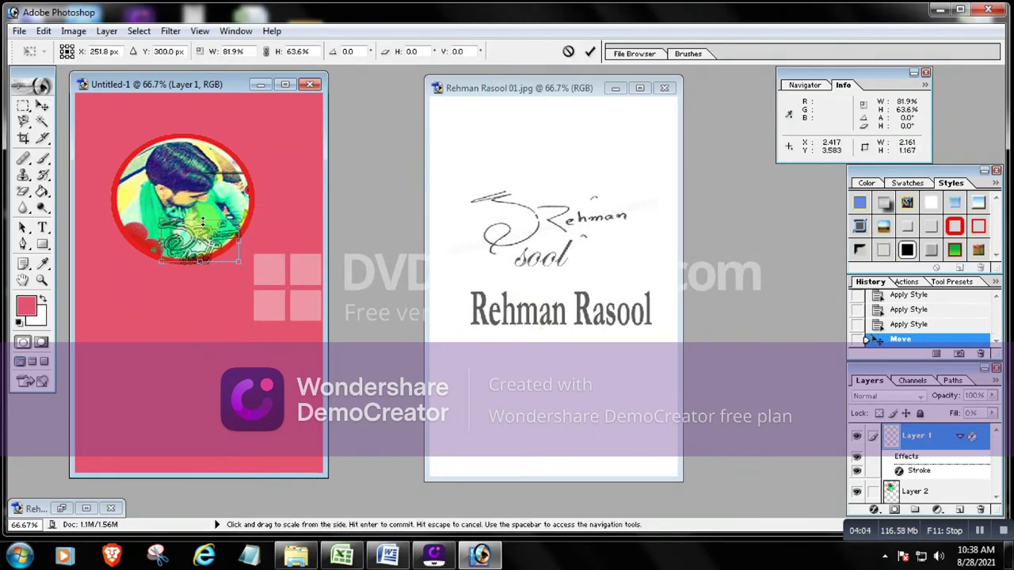
mouse_move(210, 257)
mouse_down()
mouse_move(217, 274)
mouse_move(197, 295)
mouse_move(277, 284)
mouse_up()
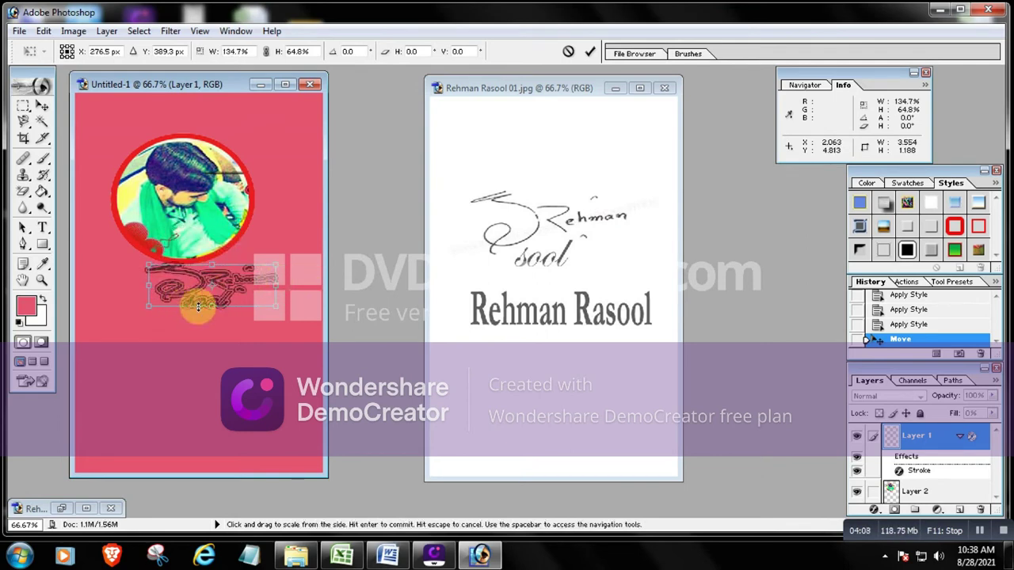
mouse_move(192, 306)
mouse_down()
mouse_move(193, 332)
mouse_move(166, 343)
mouse_up()
drag(119, 309, 95, 310)
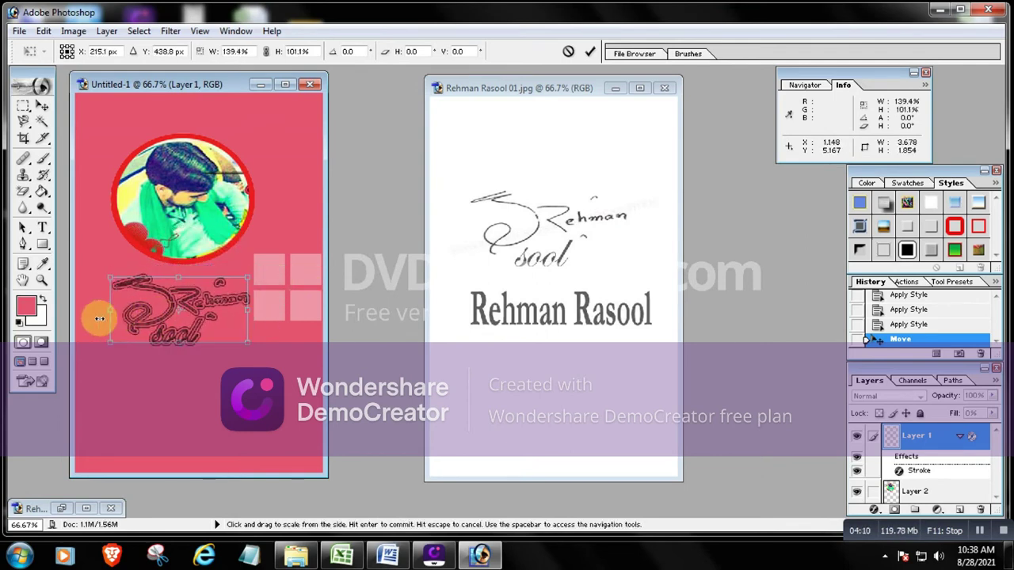
mouse_move(140, 342)
mouse_down()
mouse_move(159, 356)
mouse_move(236, 320)
mouse_up()
key(Return)
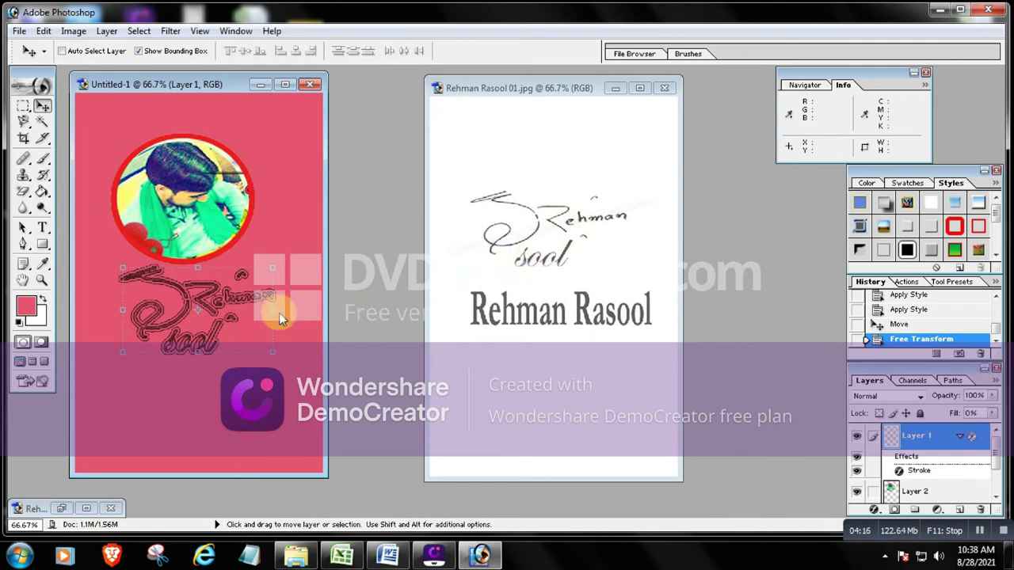
drag(224, 307, 221, 319)
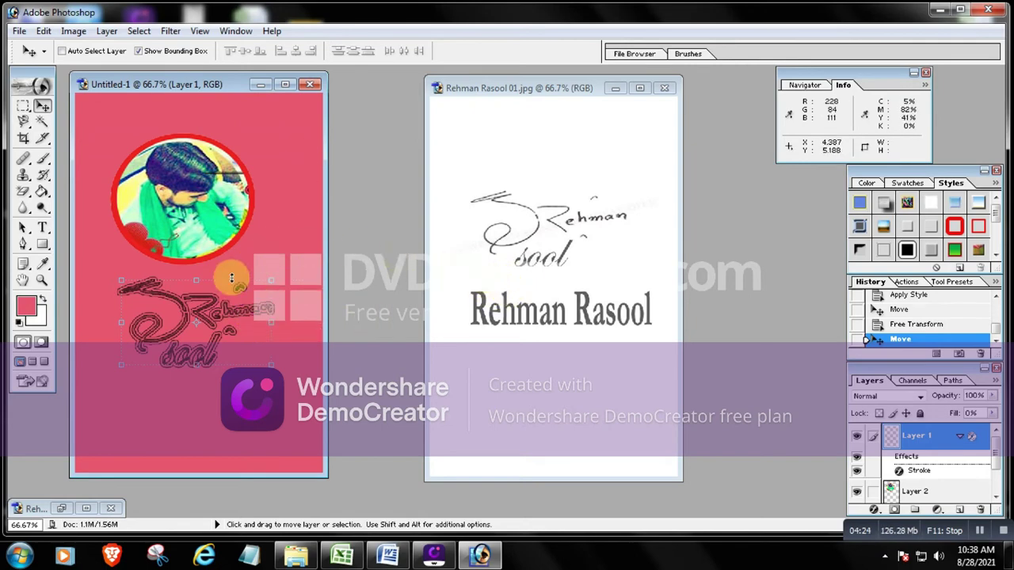
Float the document windows and nudge the first signature's layer up and left on the pink canvas
click(87, 508)
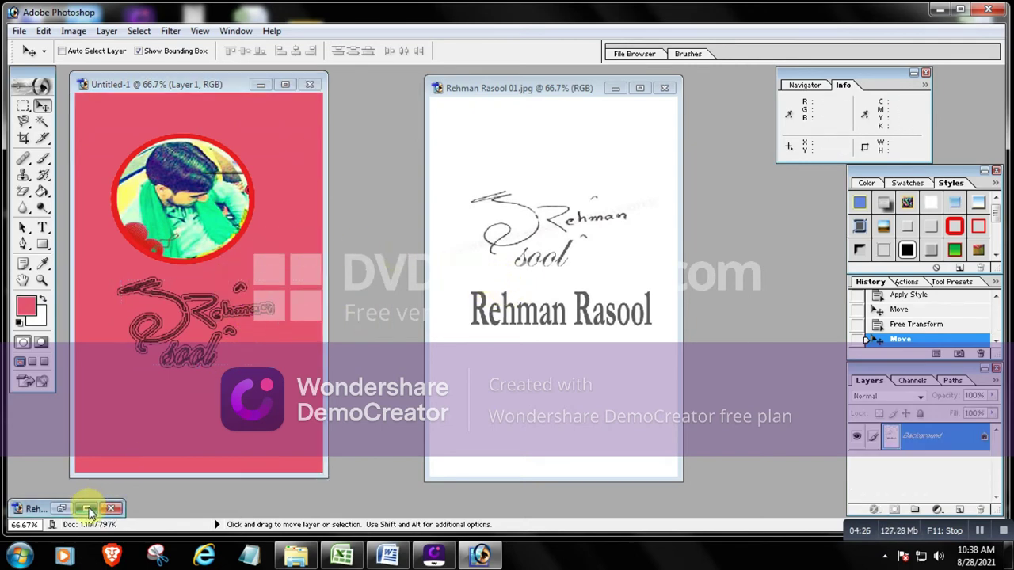
click(982, 33)
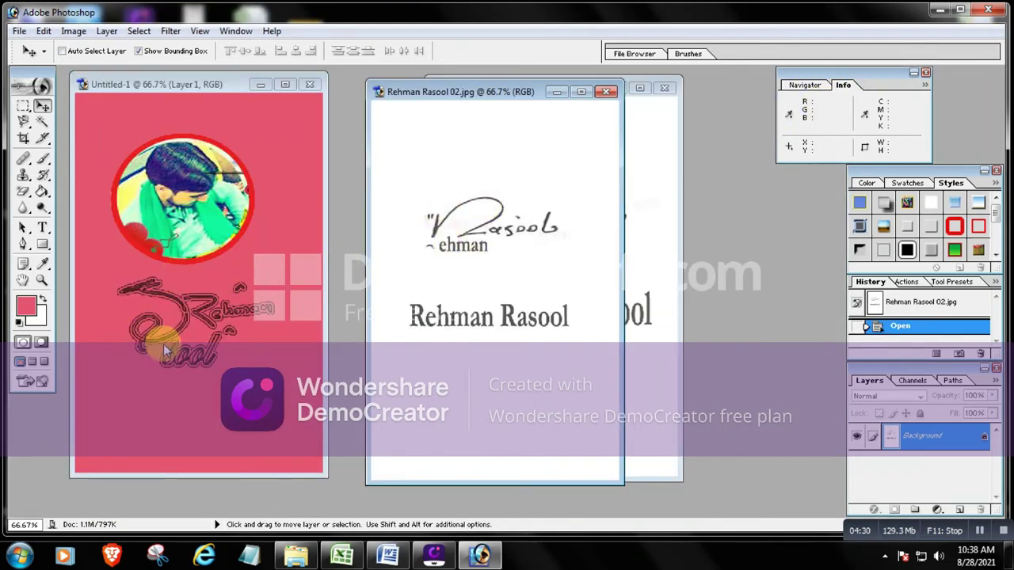
click(164, 349)
right_click(210, 314)
click(216, 317)
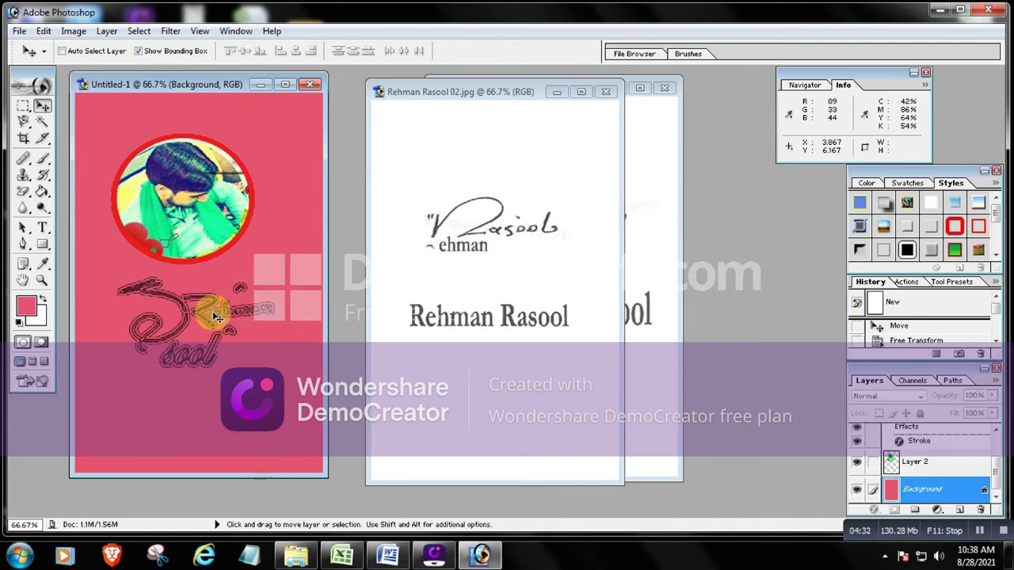
right_click(217, 317)
click(238, 322)
drag(212, 317, 189, 300)
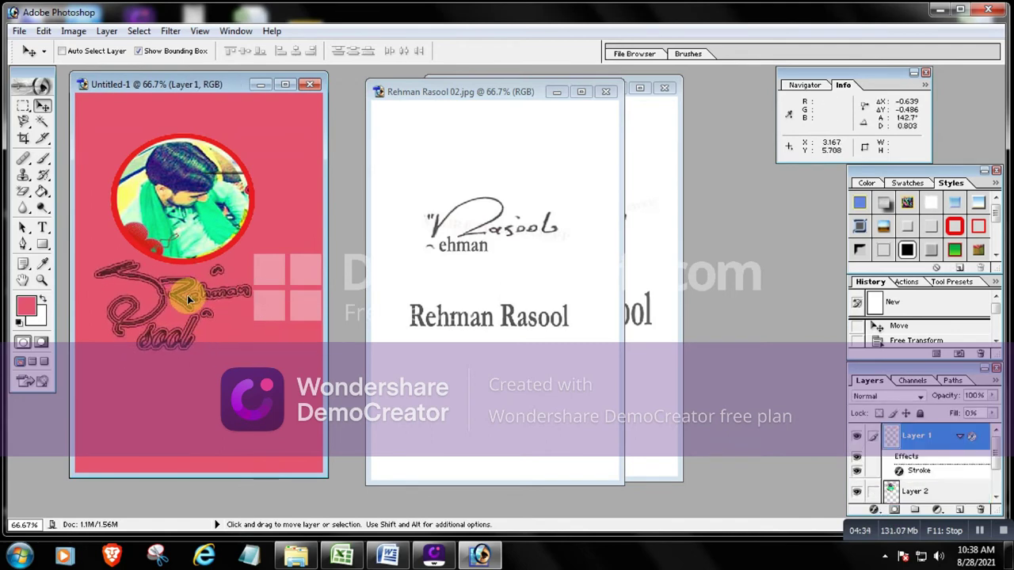
Draw a rectangular marquee around the handwritten signature in the white signature image
click(453, 230)
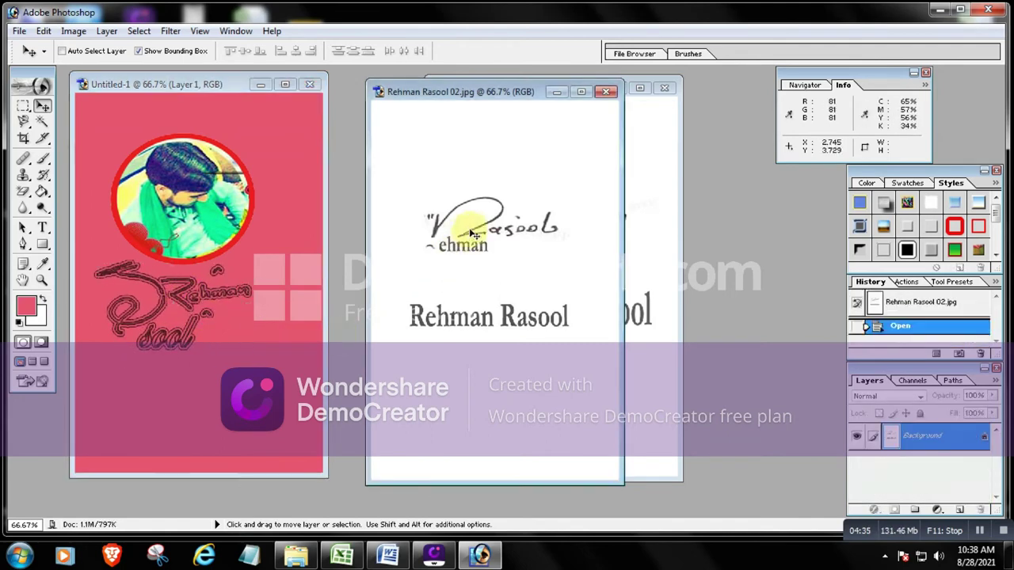
click(23, 105)
drag(401, 169, 571, 268)
click(43, 106)
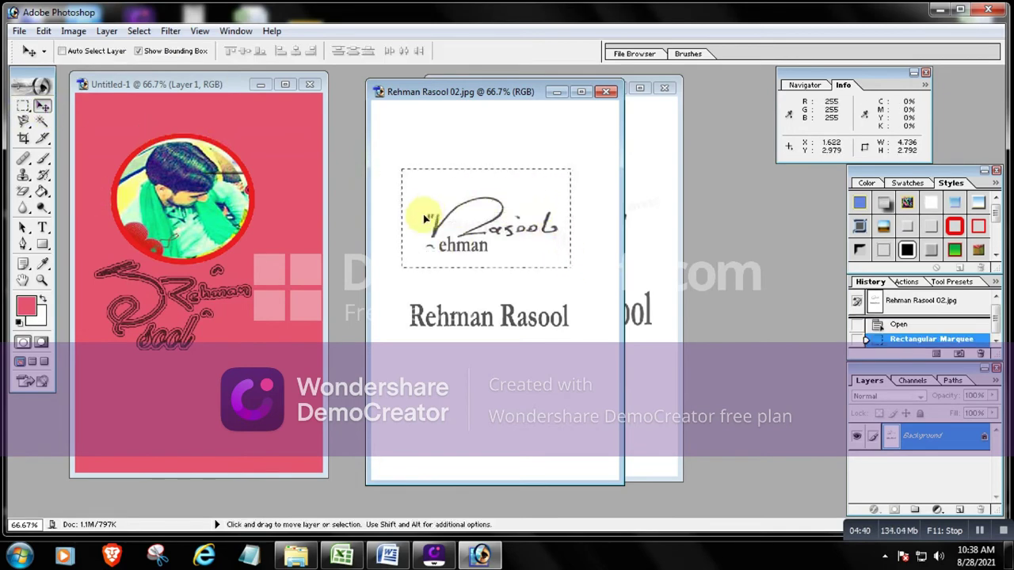
Copy the handwritten signature onto the pink canvas and magic-erase its white background
drag(425, 219, 179, 391)
click(31, 192)
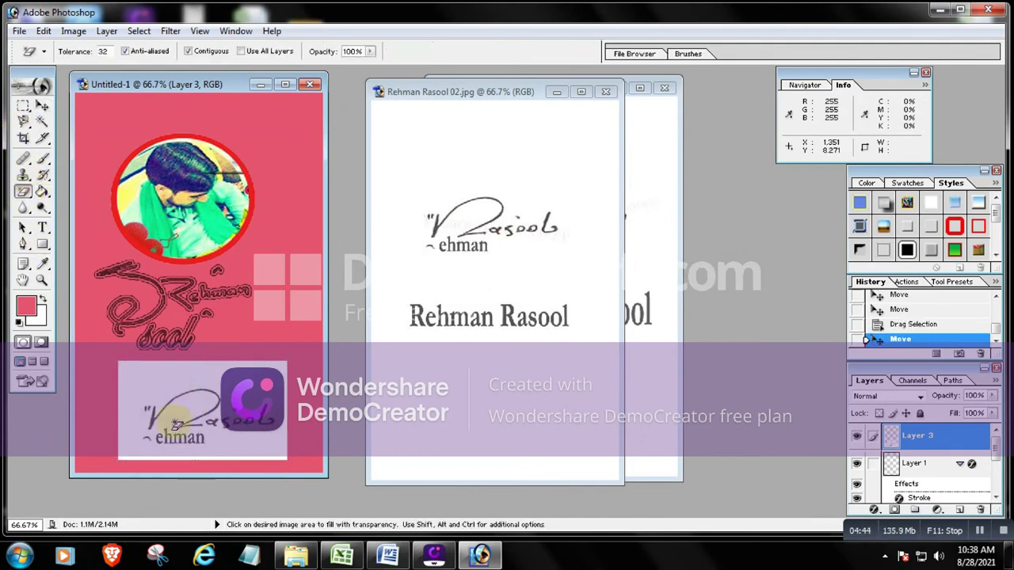
click(205, 414)
Move the pasted signature up over the first one and stretch it taller and wider
click(43, 105)
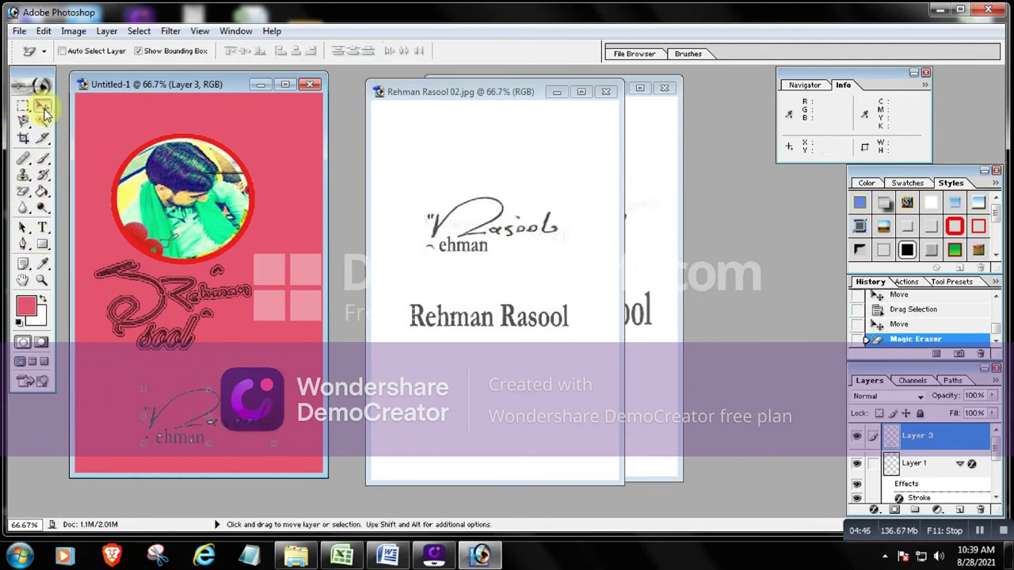
drag(204, 408, 220, 133)
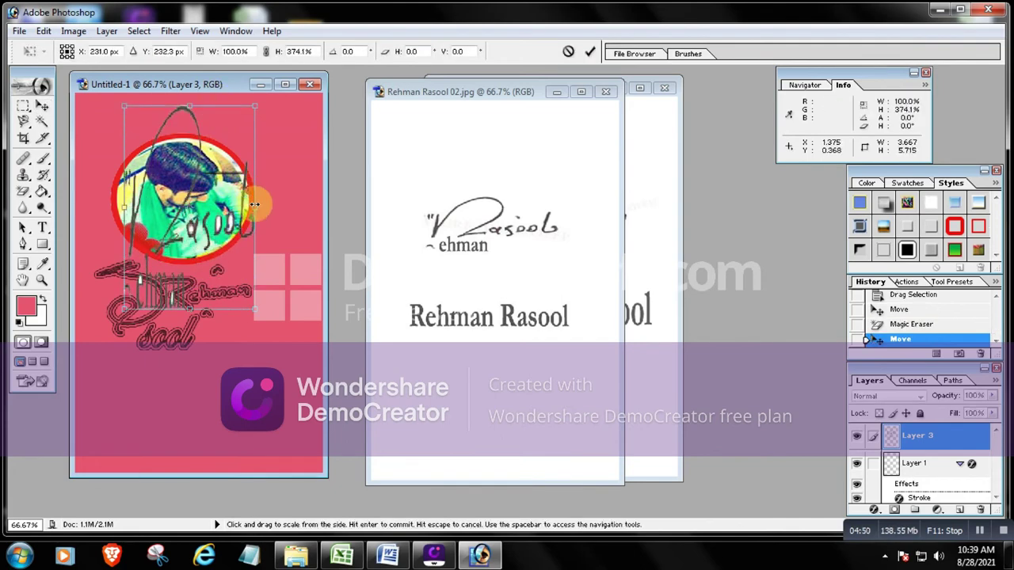
drag(254, 208, 304, 208)
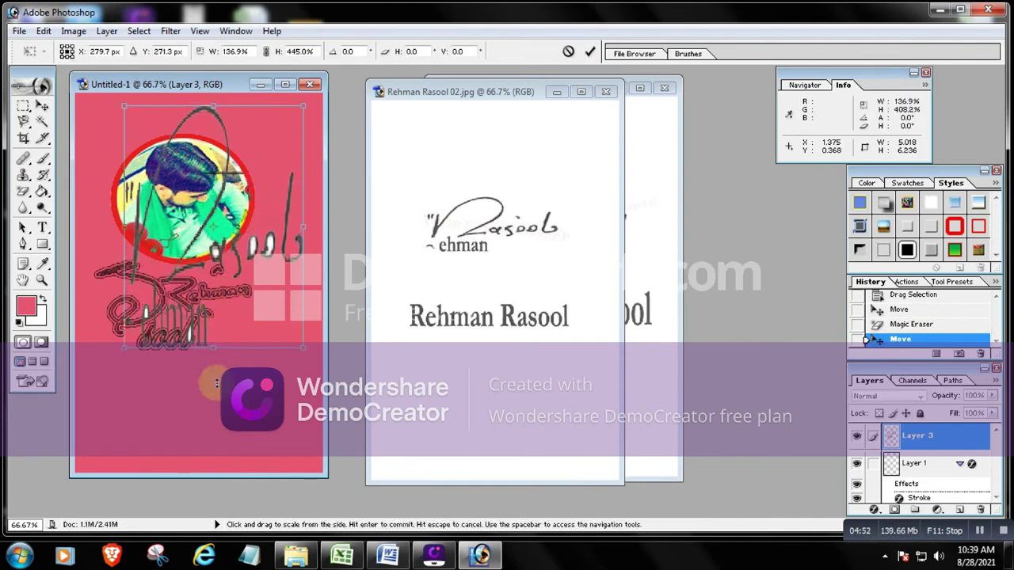
drag(216, 302, 201, 439)
drag(124, 273, 94, 270)
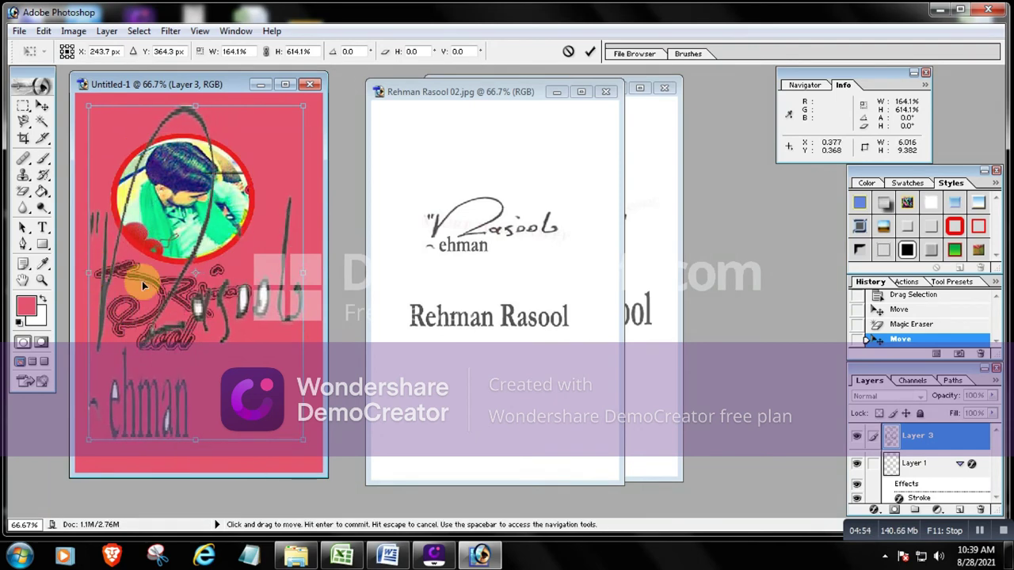
key(Return)
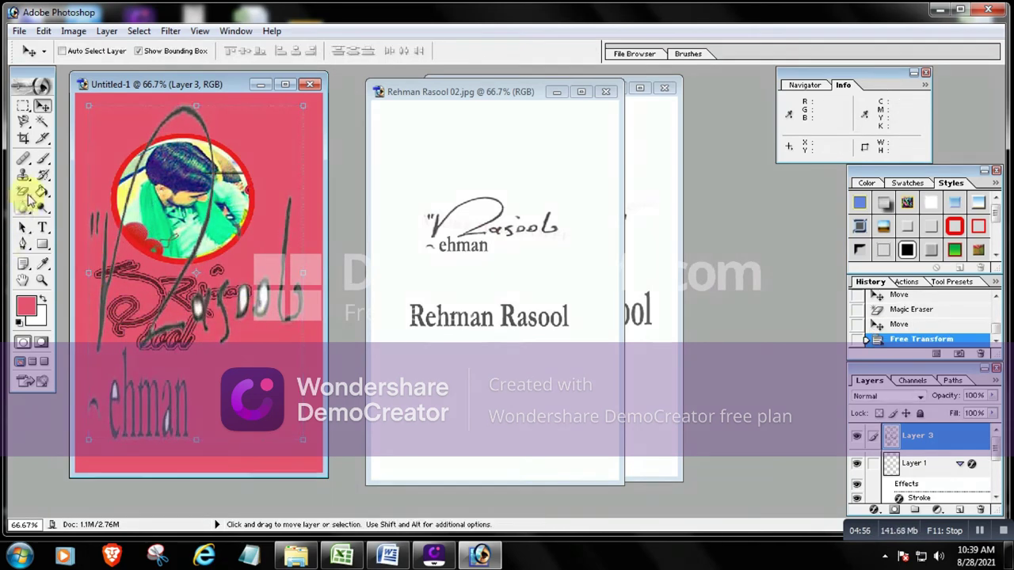
Erase the leftover white patches around and inside the signature lettering
click(24, 192)
click(260, 309)
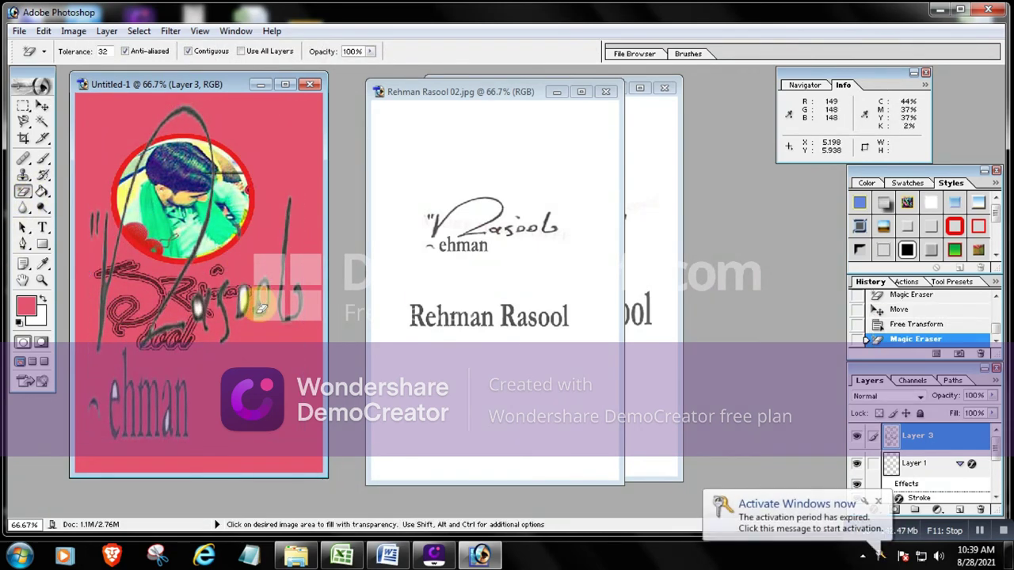
click(243, 306)
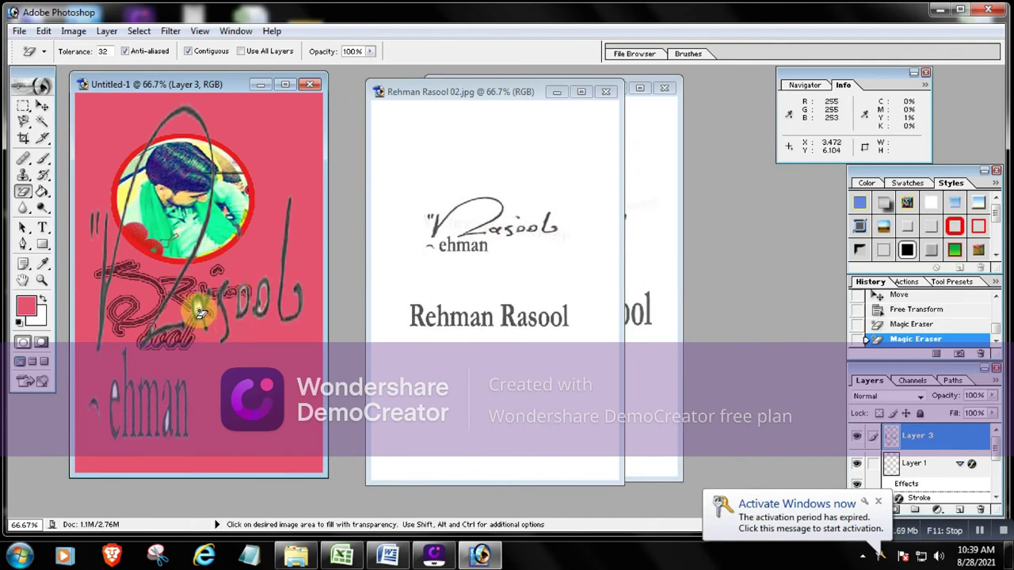
click(115, 392)
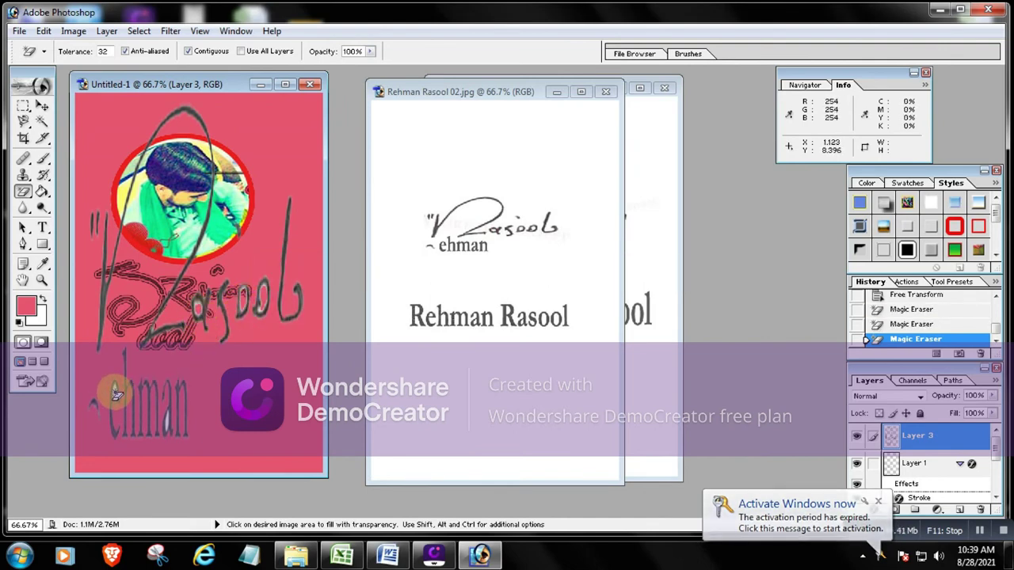
click(175, 432)
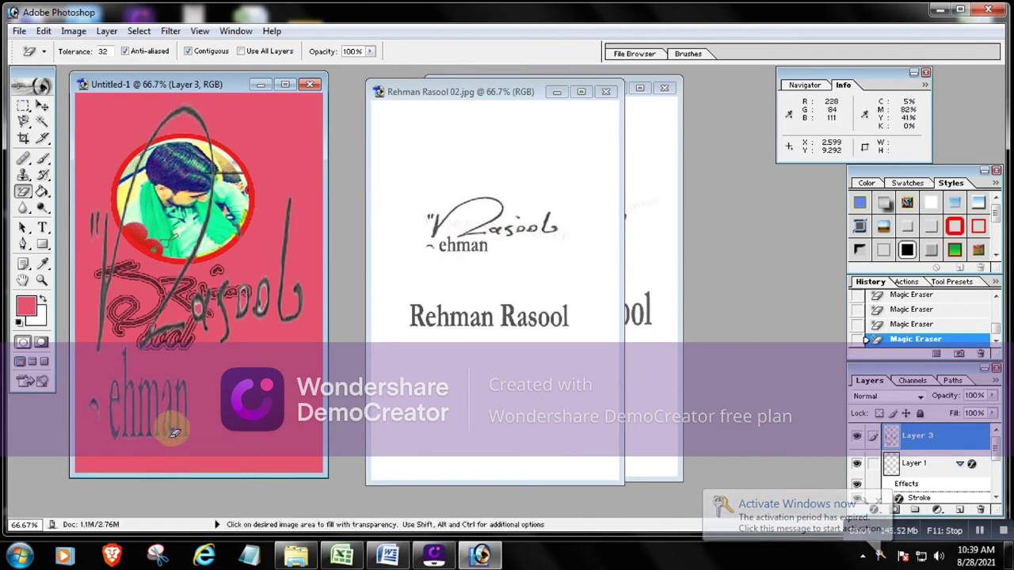
click(43, 105)
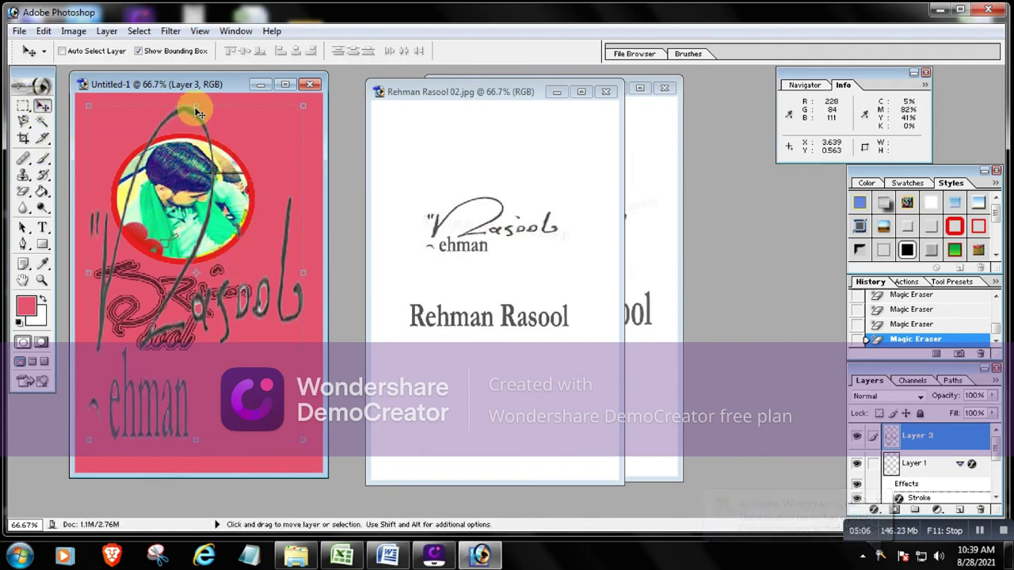
Shrink the second signature to about a third height and two thirds width near the canvas bottom
drag(198, 107, 198, 322)
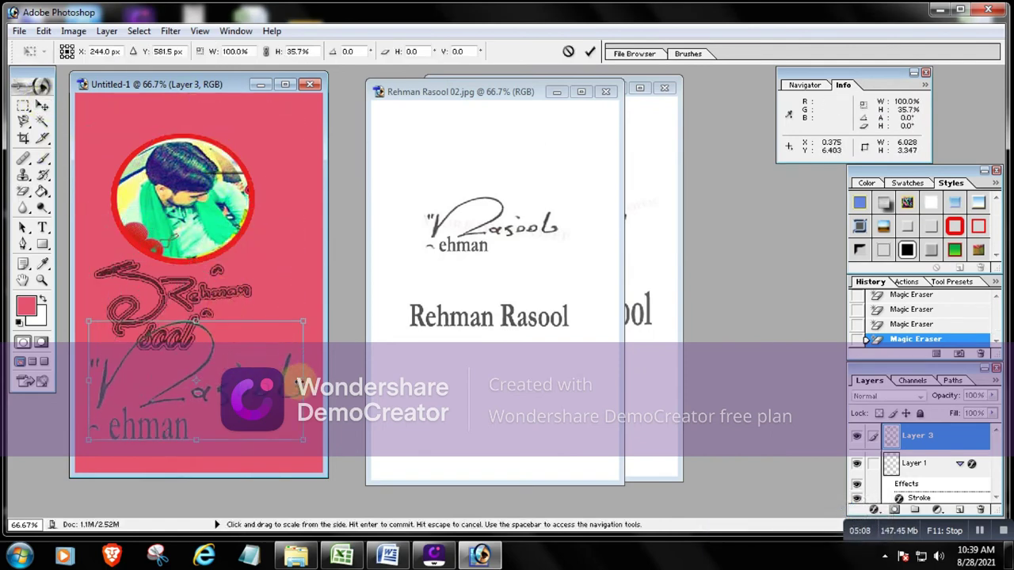
drag(303, 380, 232, 380)
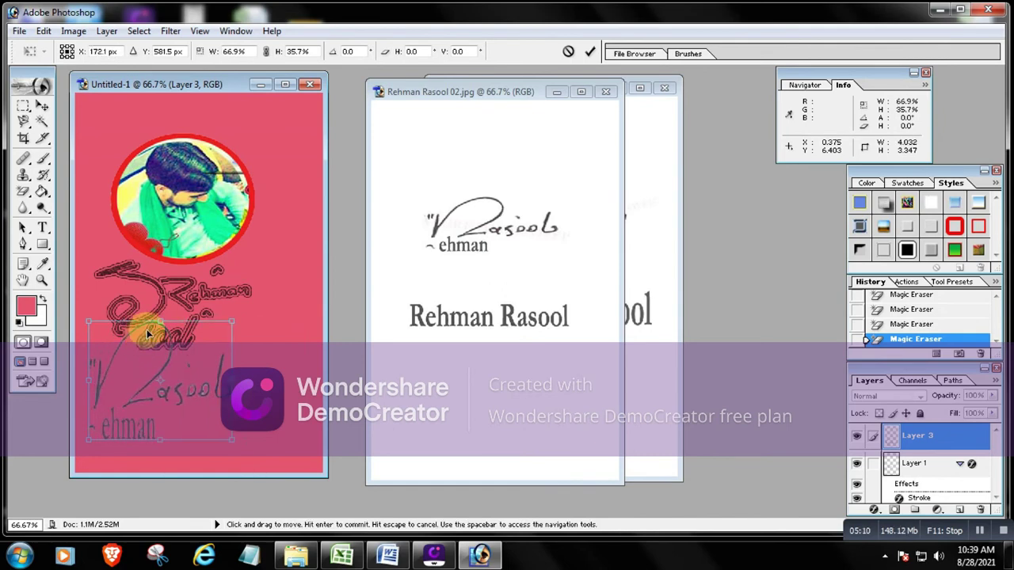
drag(147, 334, 203, 382)
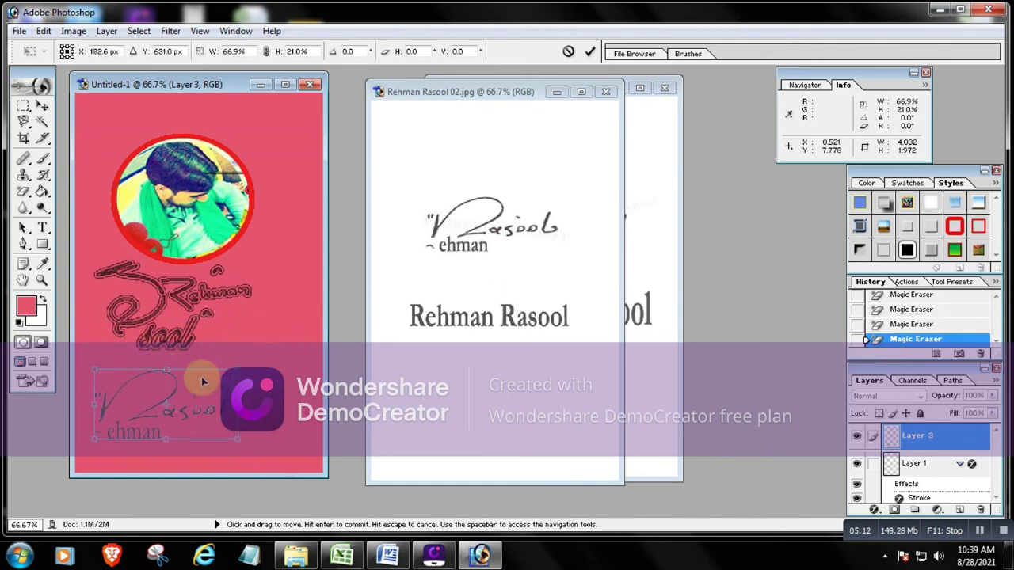
key(Return)
drag(199, 386, 210, 382)
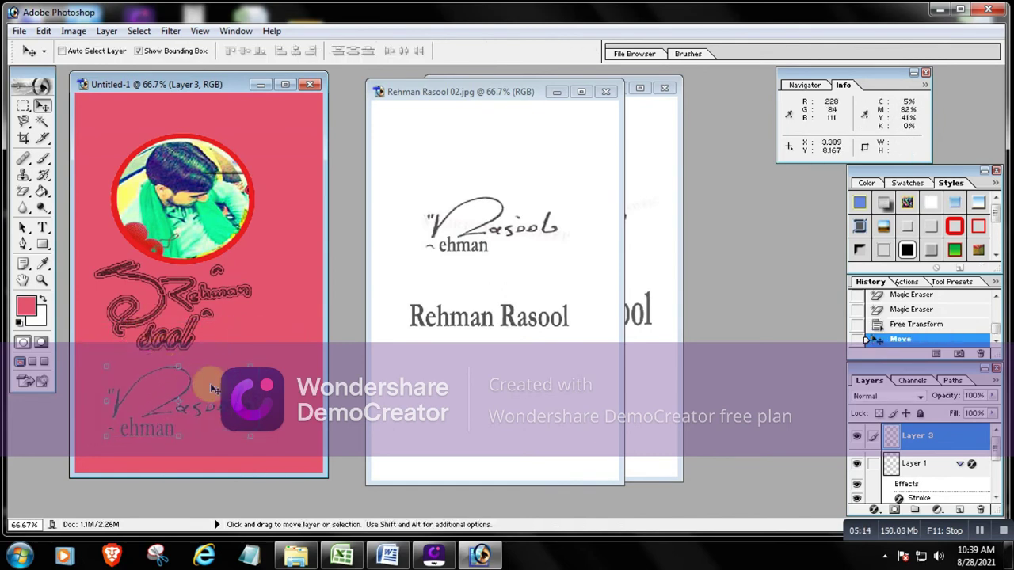
Give the second signature the hollow stroke style and fine-tune its size and position
click(885, 251)
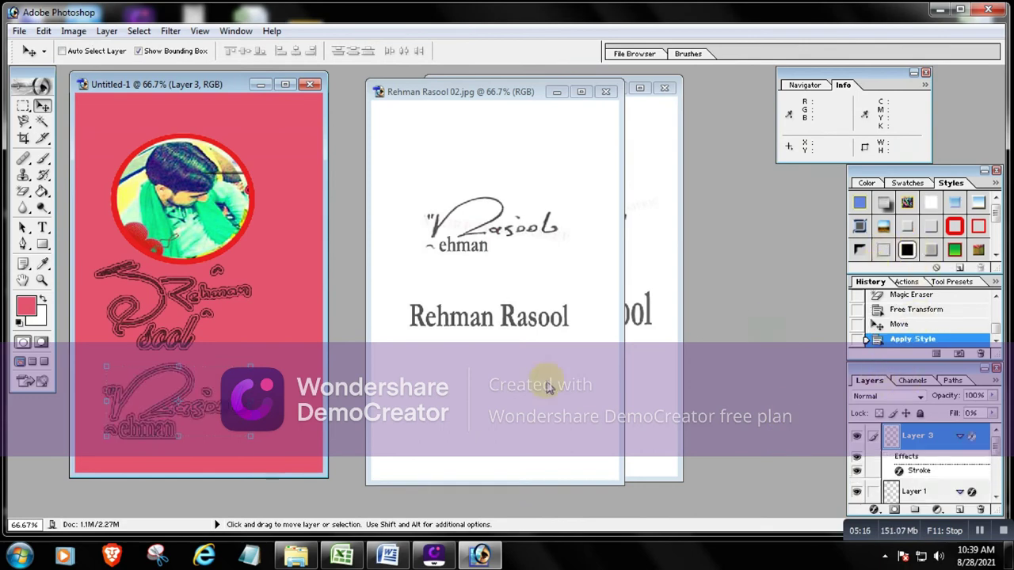
drag(216, 399, 211, 406)
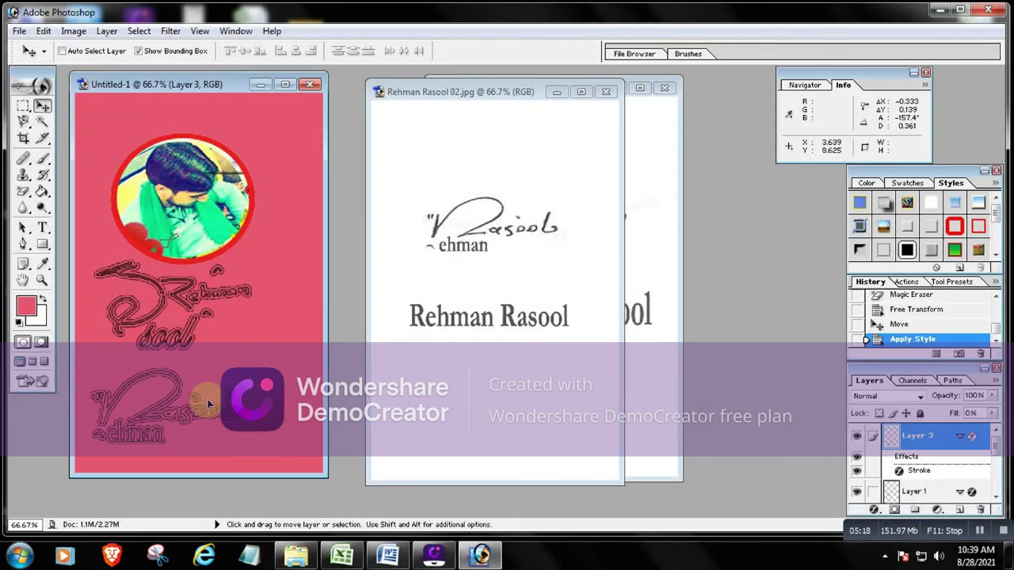
key(ctrl+t)
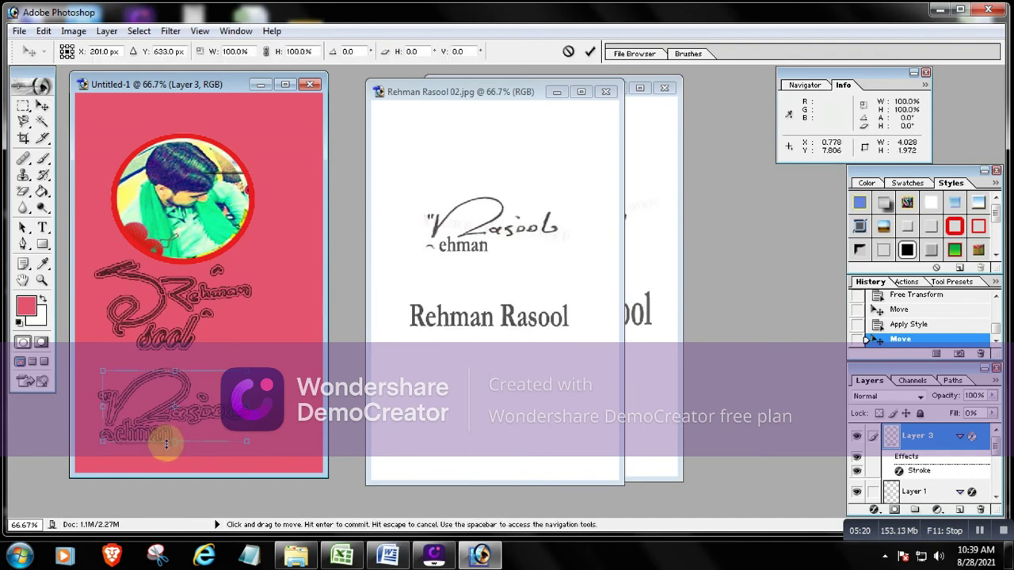
drag(174, 441, 171, 453)
key(Return)
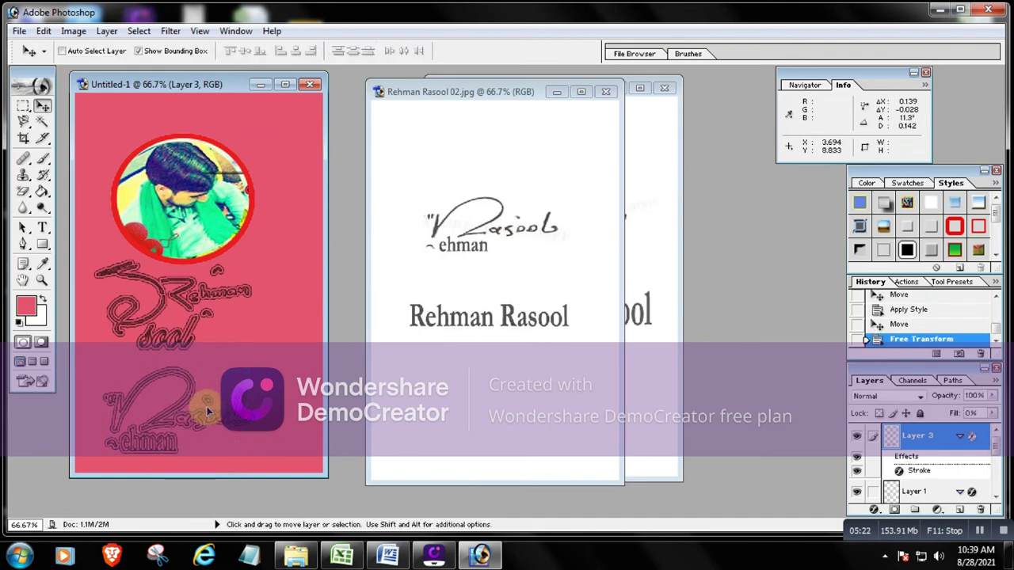
drag(202, 414, 210, 409)
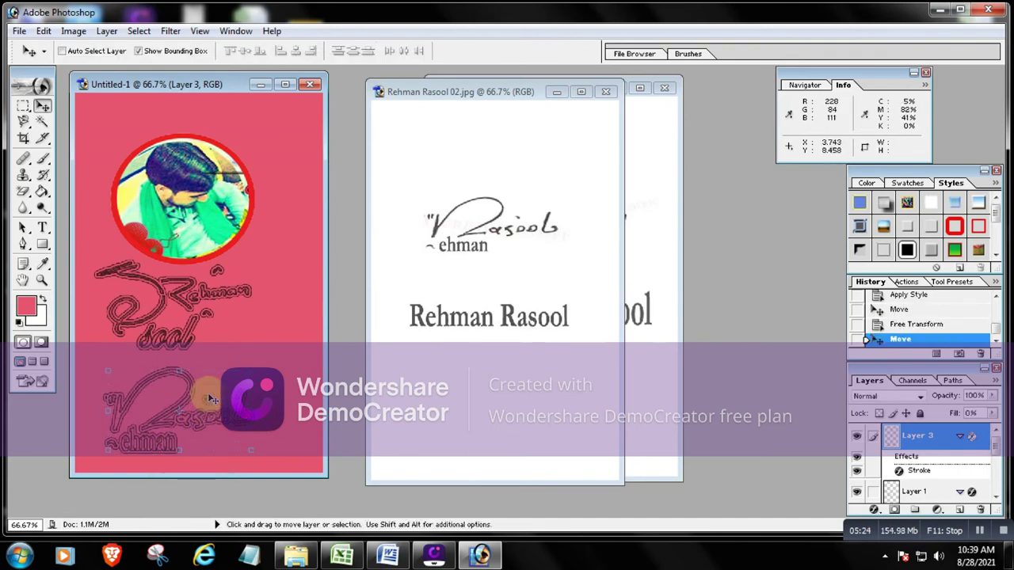
Save the design as a JPEG on the Desktop, named with the person's name plus 'Signature'
click(20, 32)
click(72, 167)
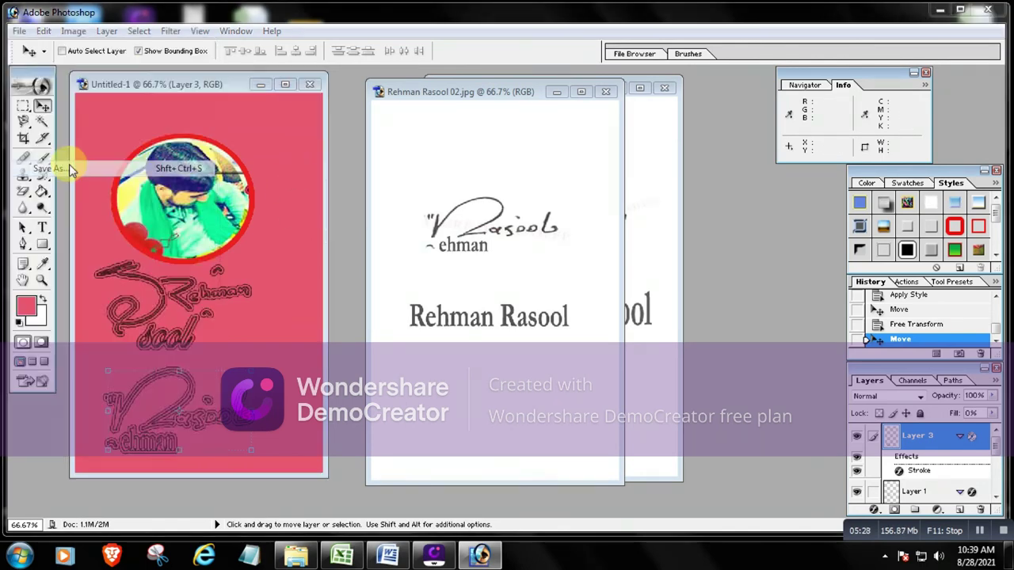
click(325, 359)
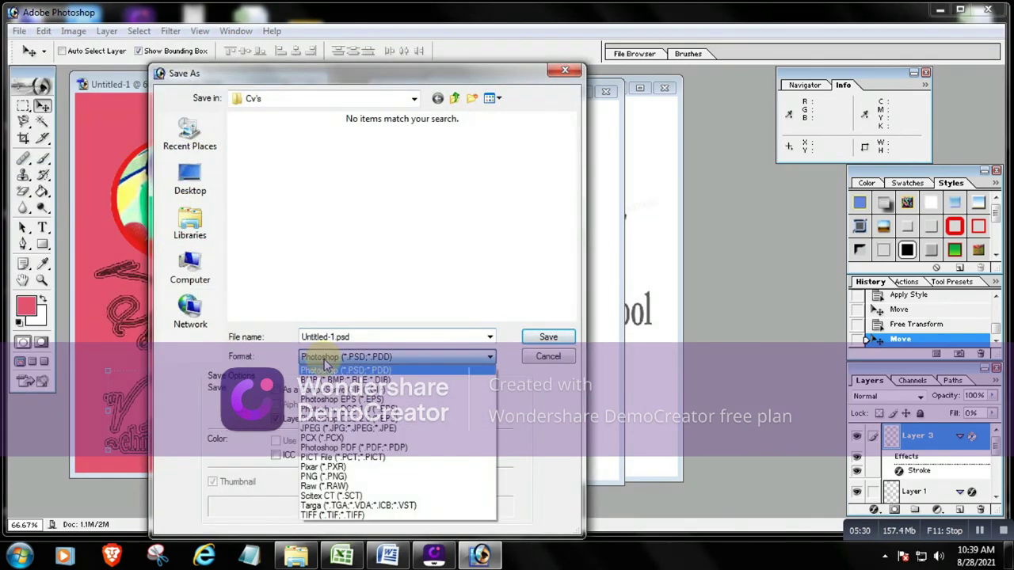
click(365, 435)
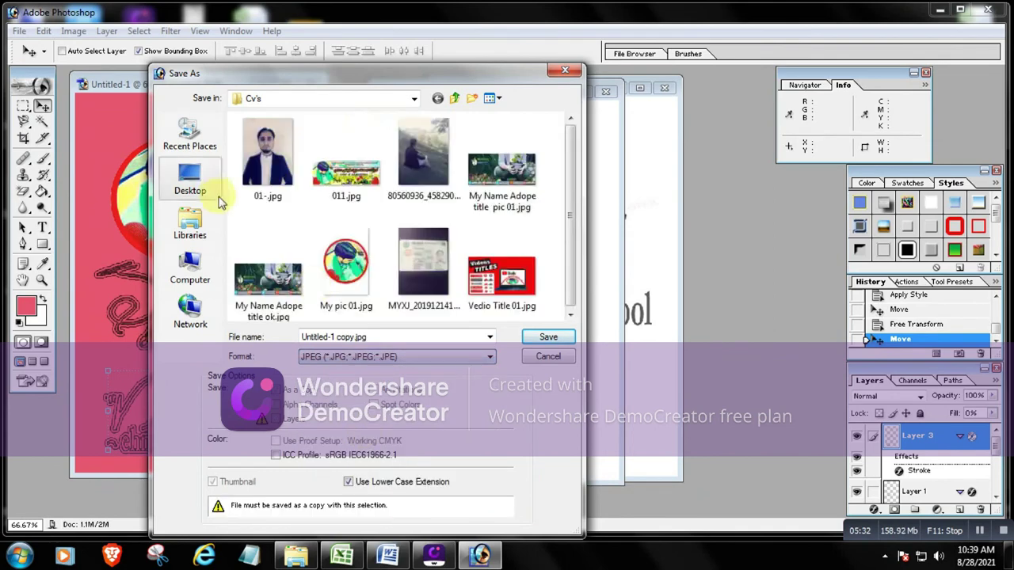
click(190, 178)
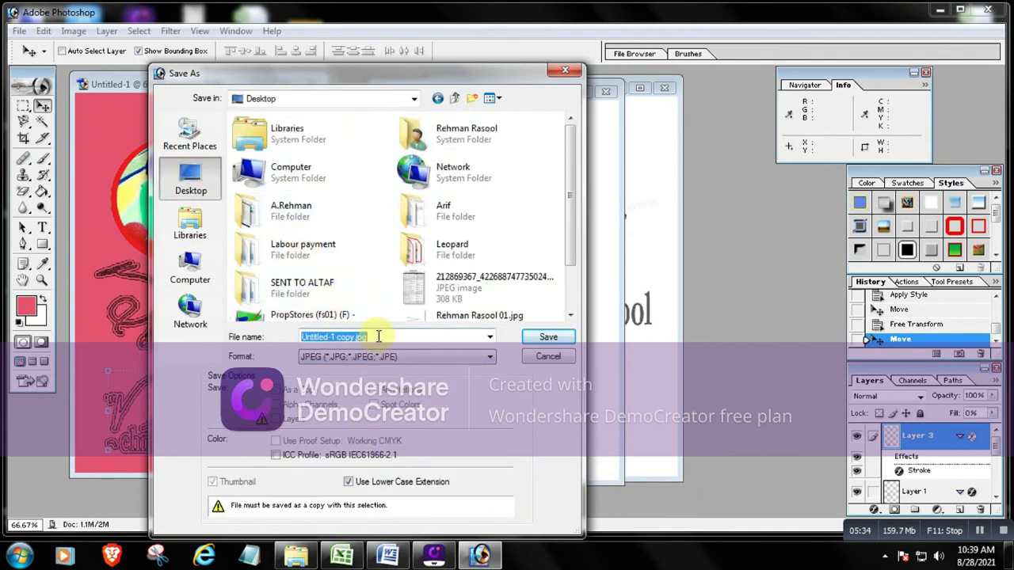
text(Rehman Ras)
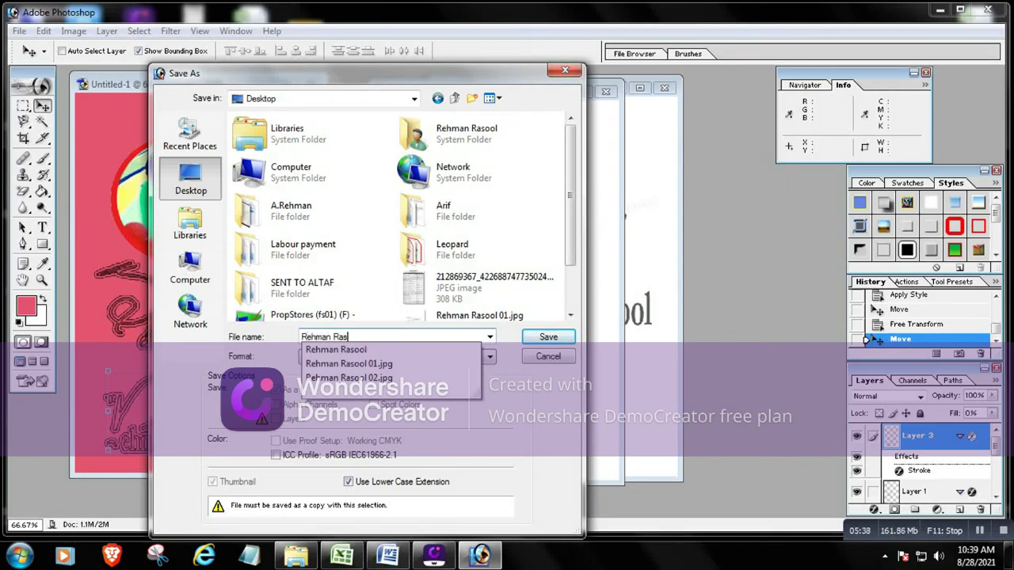
text( Signature)
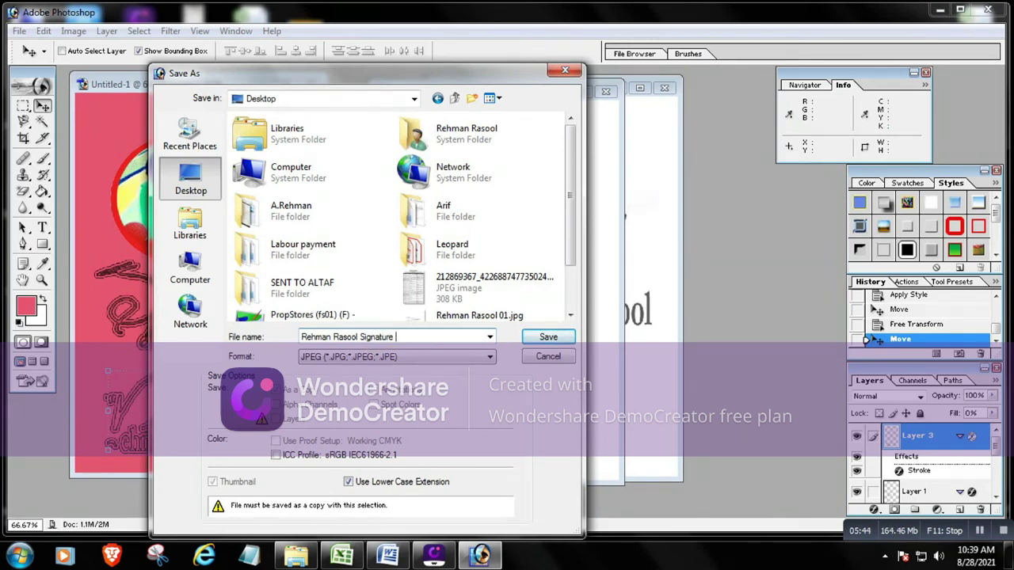
click(549, 338)
click(614, 176)
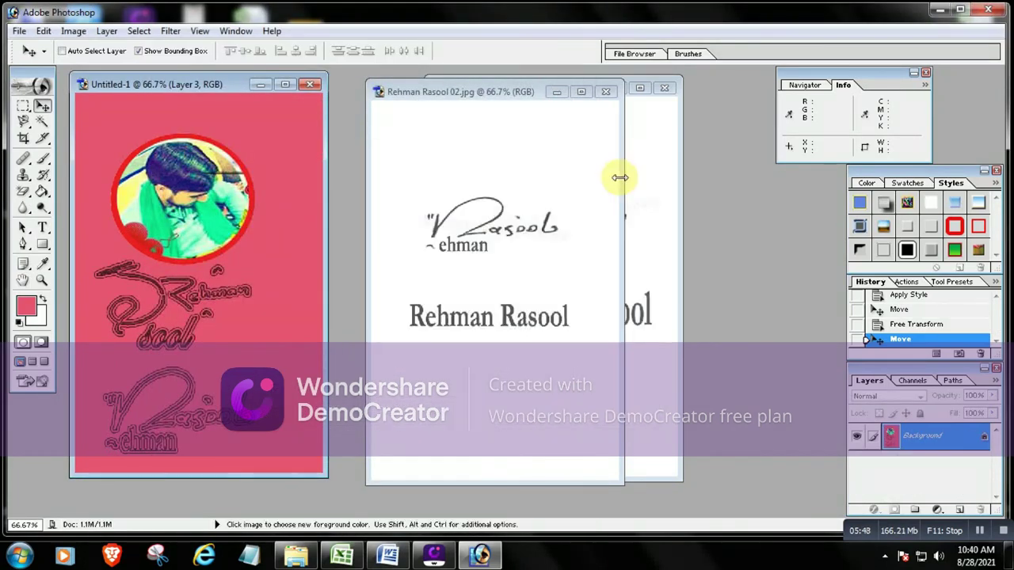
Minimize Photoshop and open the saved signature JPEG from the desktop in Windows Photo Viewer
click(940, 10)
double_click(302, 331)
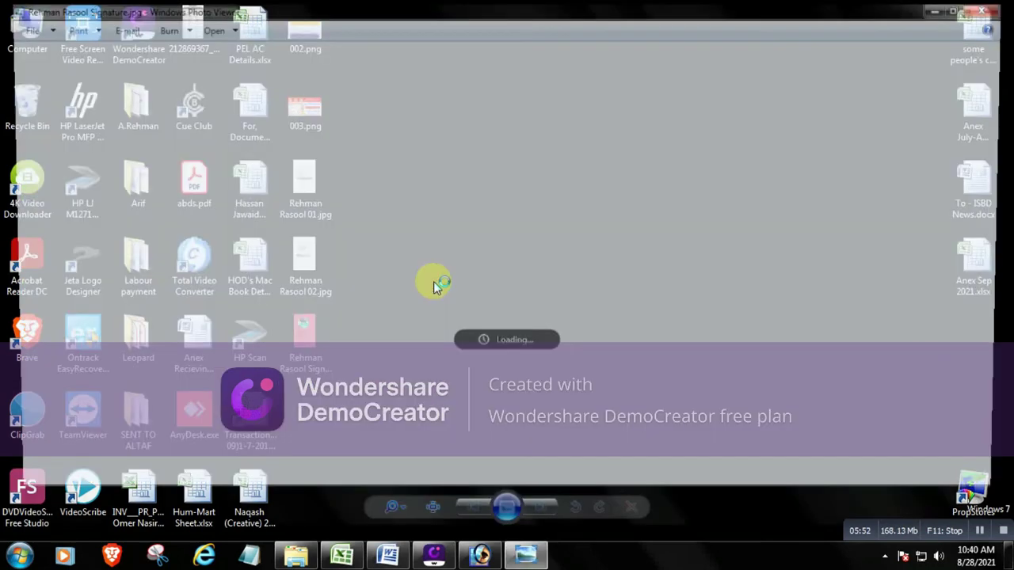